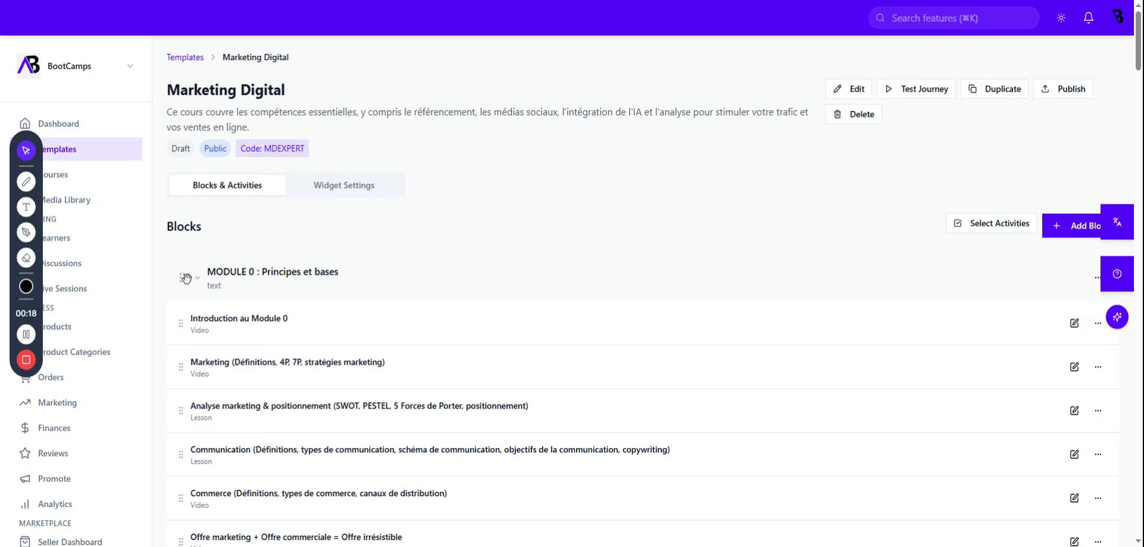
# Collapse the activity lists of the MODULE 0 to MODULE 5 blocks in the Marketing Digital template.
pyautogui.click(197, 278)
pyautogui.click(198, 337)
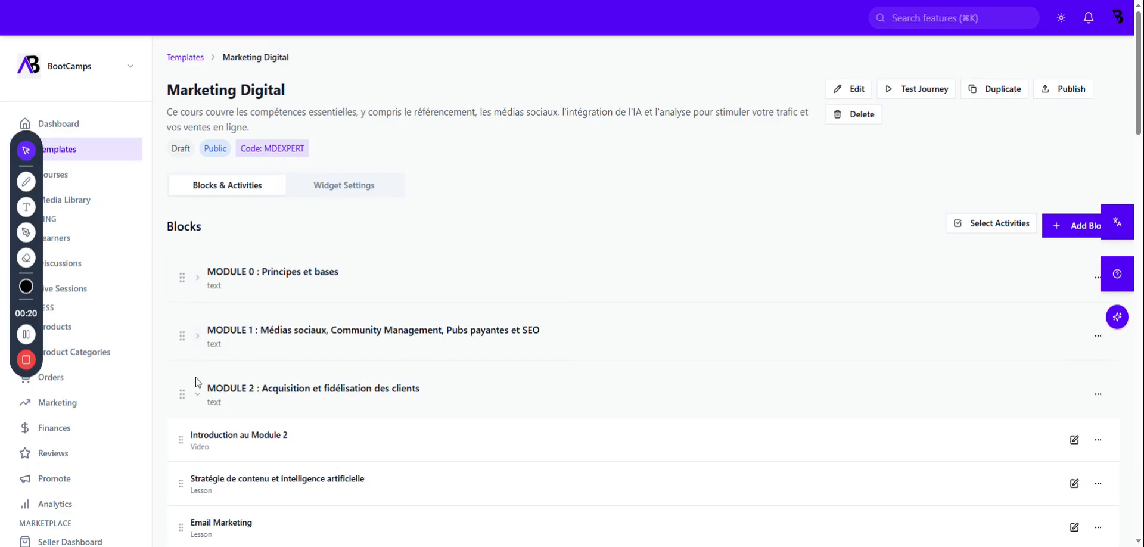
pyautogui.click(197, 394)
pyautogui.click(197, 453)
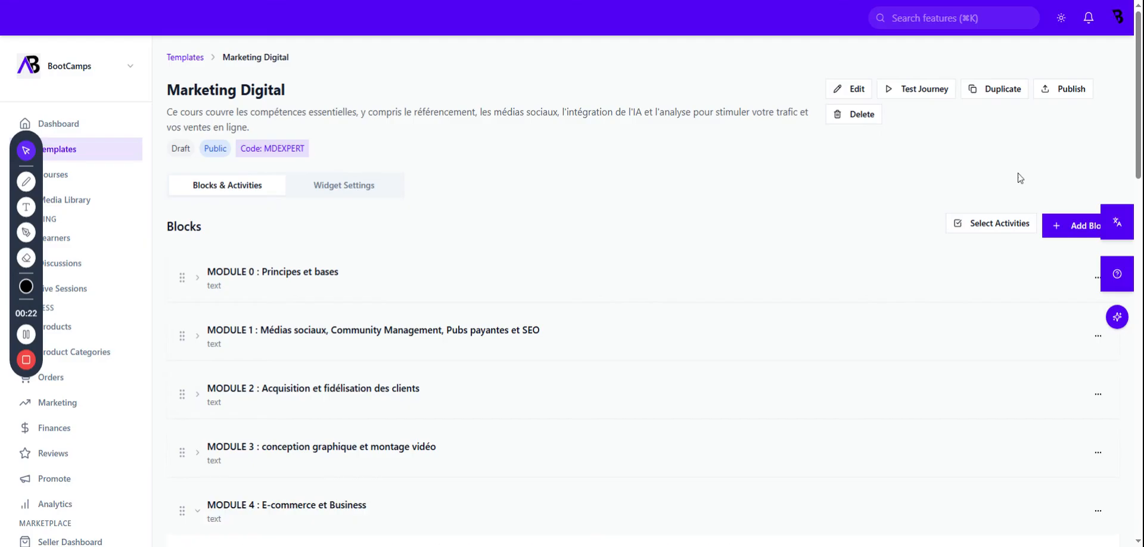
pyautogui.scroll(-2, 535, 402)
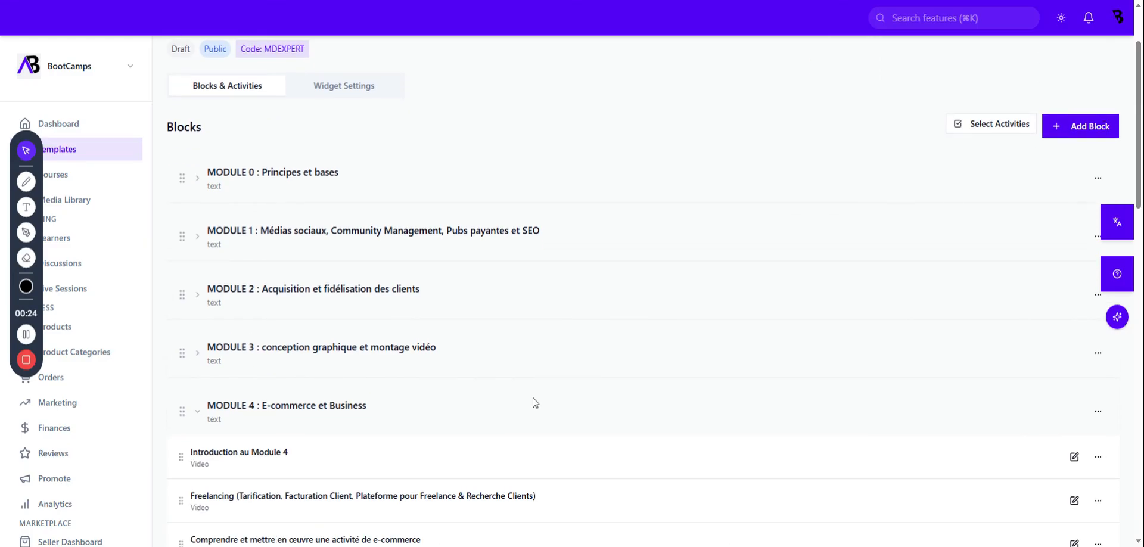
pyautogui.click(198, 412)
pyautogui.click(198, 470)
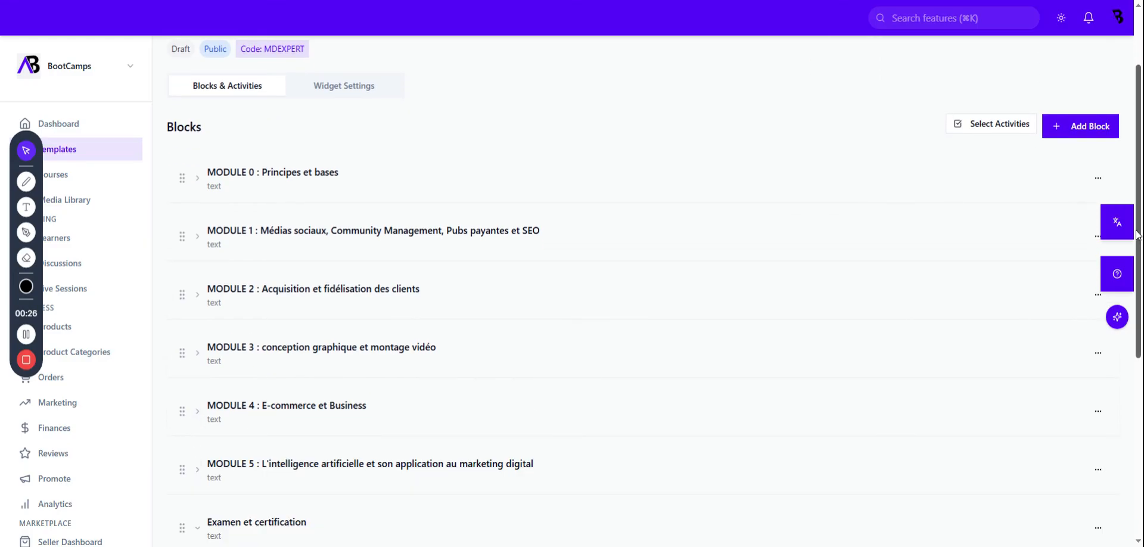
# Collapse the Examen et certification and Retour d'expérience blocks and look over the template's block list.
pyautogui.scroll(-2, 1138, 236)
pyautogui.click(198, 402)
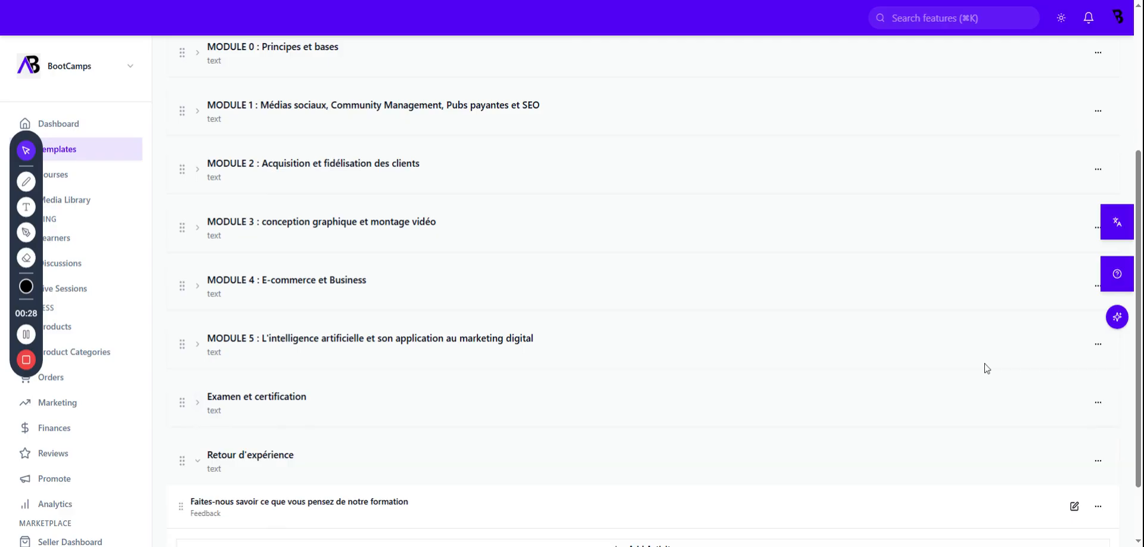
pyautogui.scroll(-1, 1138, 288)
pyautogui.scroll(-1, 1140, 288)
pyautogui.click(199, 384)
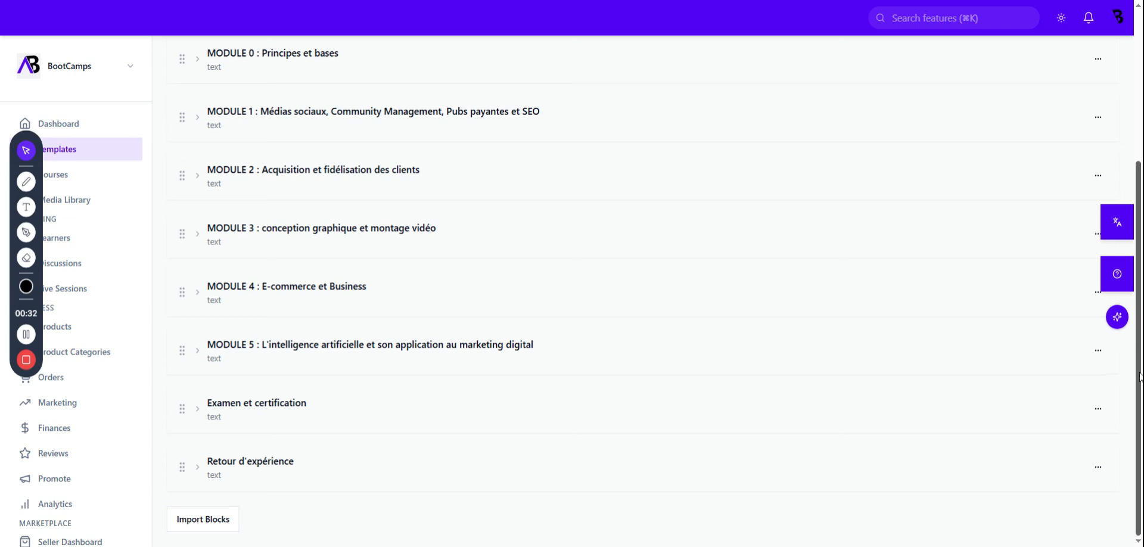
pyautogui.scroll(4, 1139, 377)
pyautogui.scroll(-4, 1134, 384)
# Expand and collapse MODULE 0 to view its activities, and expand MODULE 1 to look through its videos and quizzes.
pyautogui.click(198, 59)
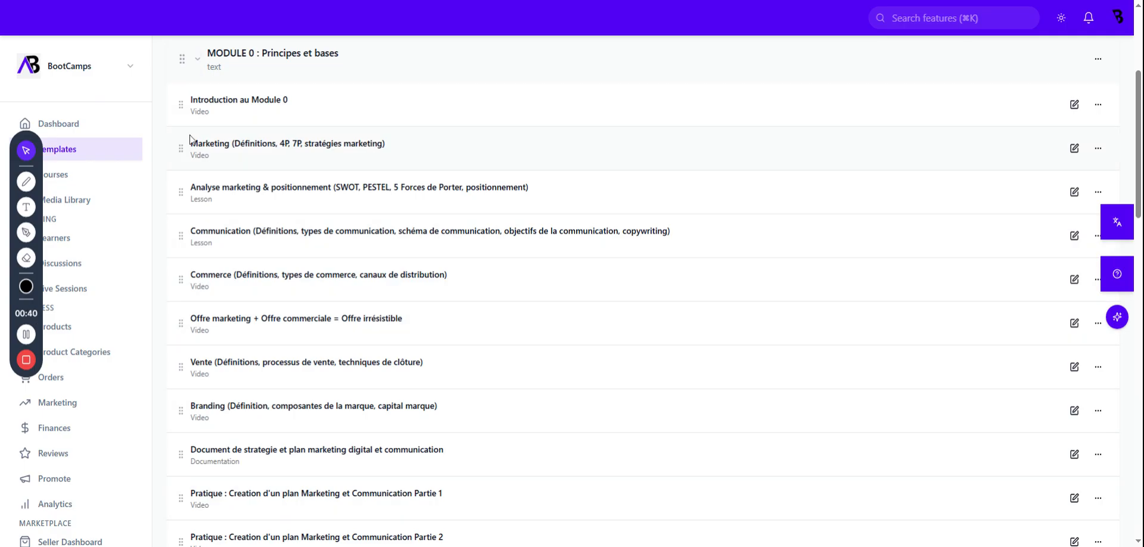
pyautogui.click(197, 59)
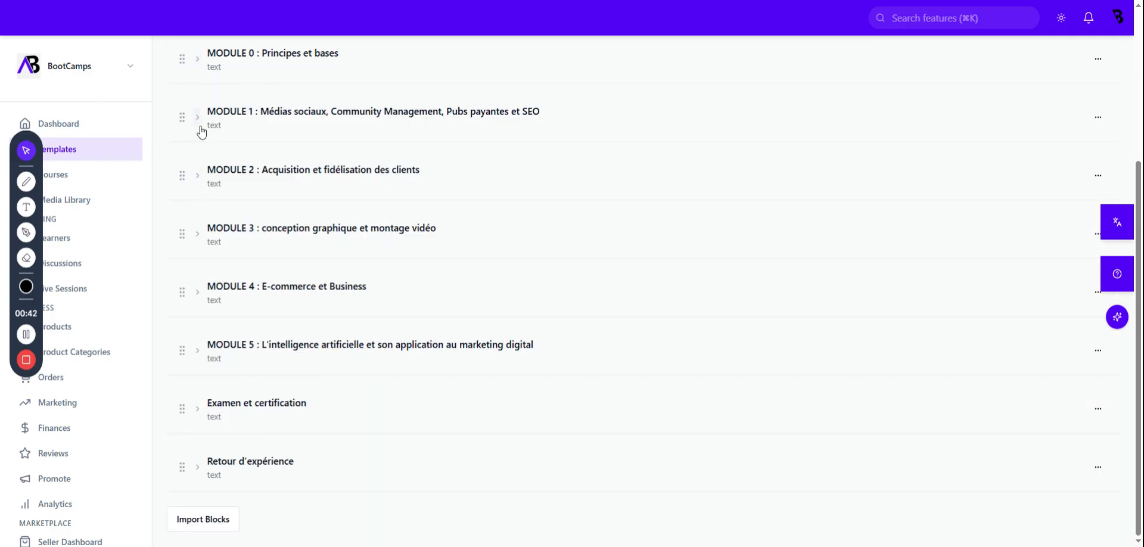
pyautogui.click(199, 120)
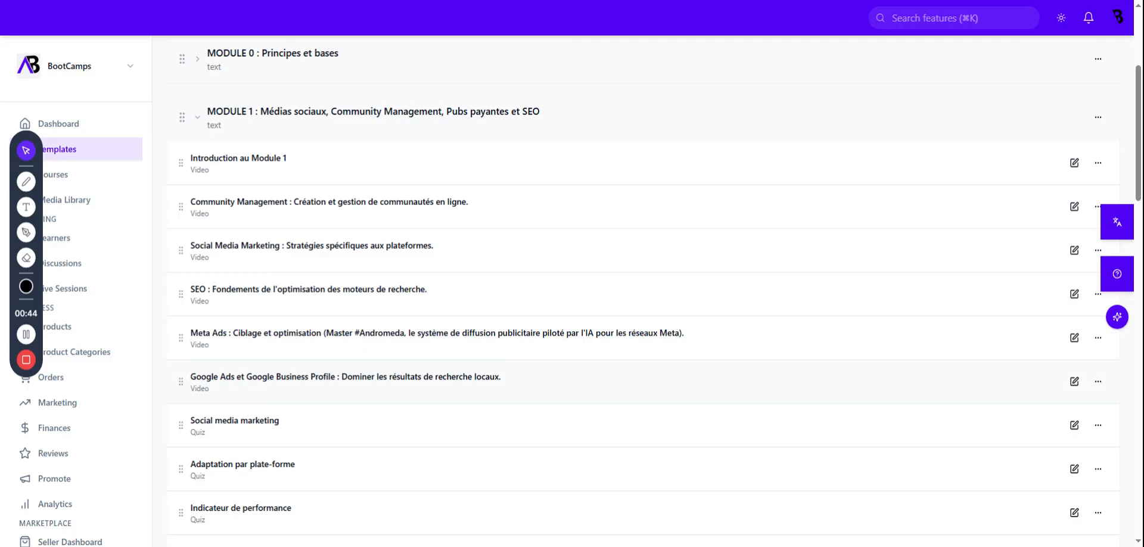
pyautogui.moveTo(1138, 116); pyautogui.dragTo(1128, 239)
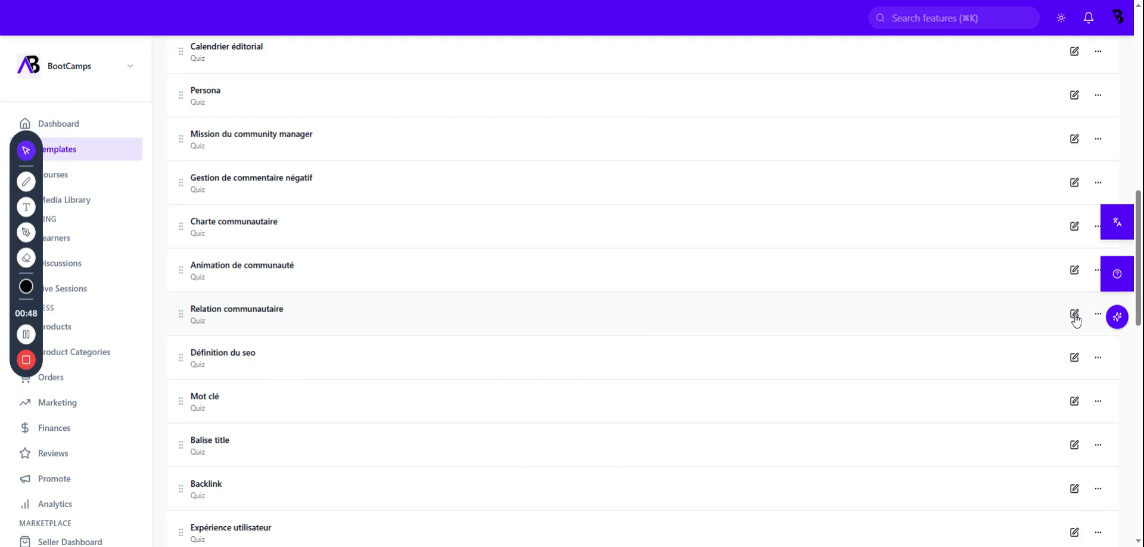
# Open the Relation communautaire quiz of MODULE 1 for editing and examine its assessment settings.
pyautogui.click(1073, 316)
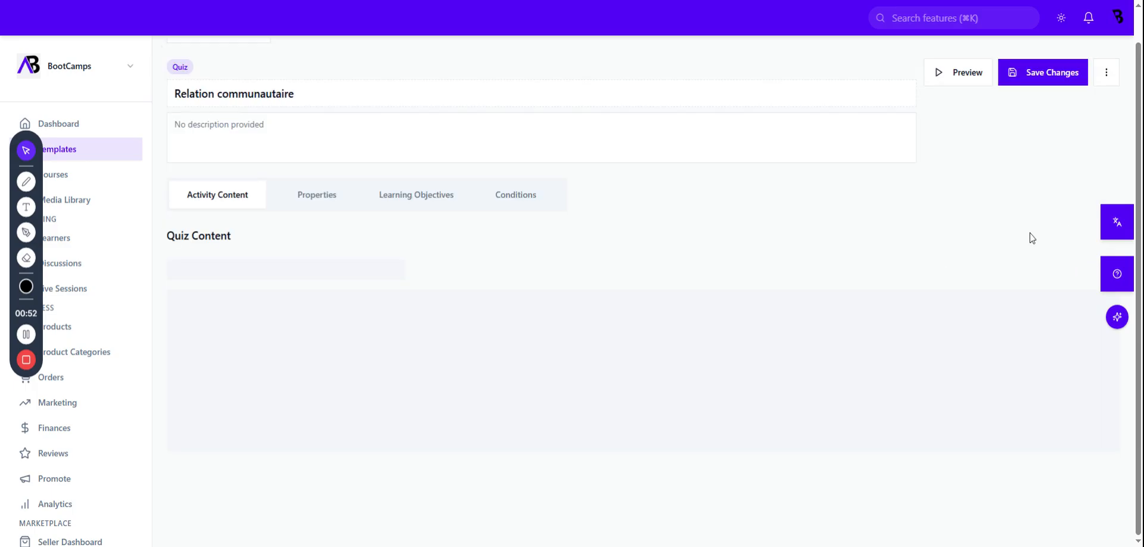
pyautogui.scroll(-10, 918, 248)
pyautogui.scroll(8, 644, 292)
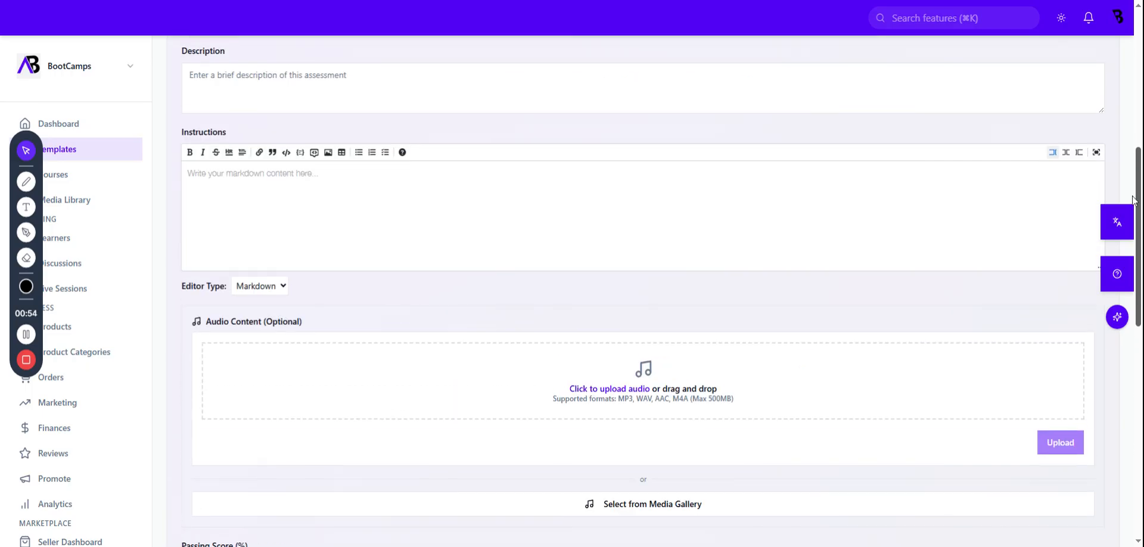
pyautogui.scroll(4, 1137, 253)
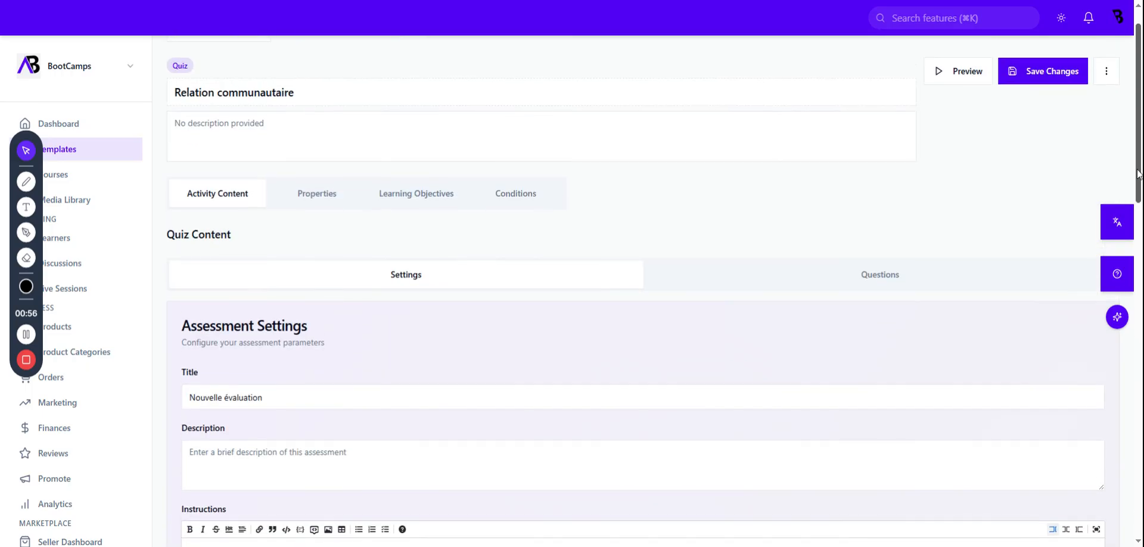
# Open the quiz's Relation communautaire question for editing and examine its question types, text, image, answer options and points.
pyautogui.click(812, 276)
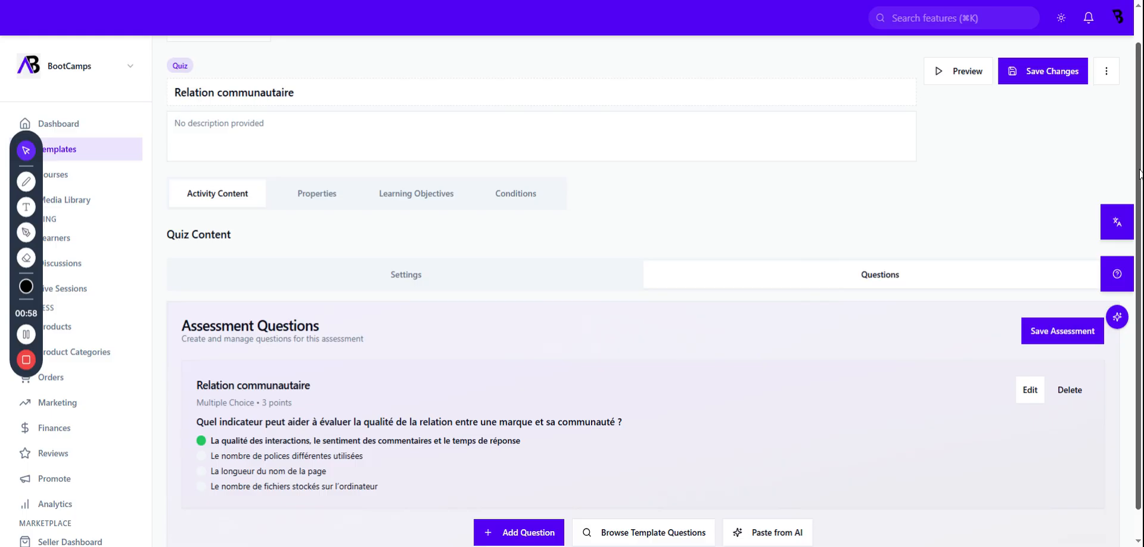
pyautogui.scroll(-1, 1139, 174)
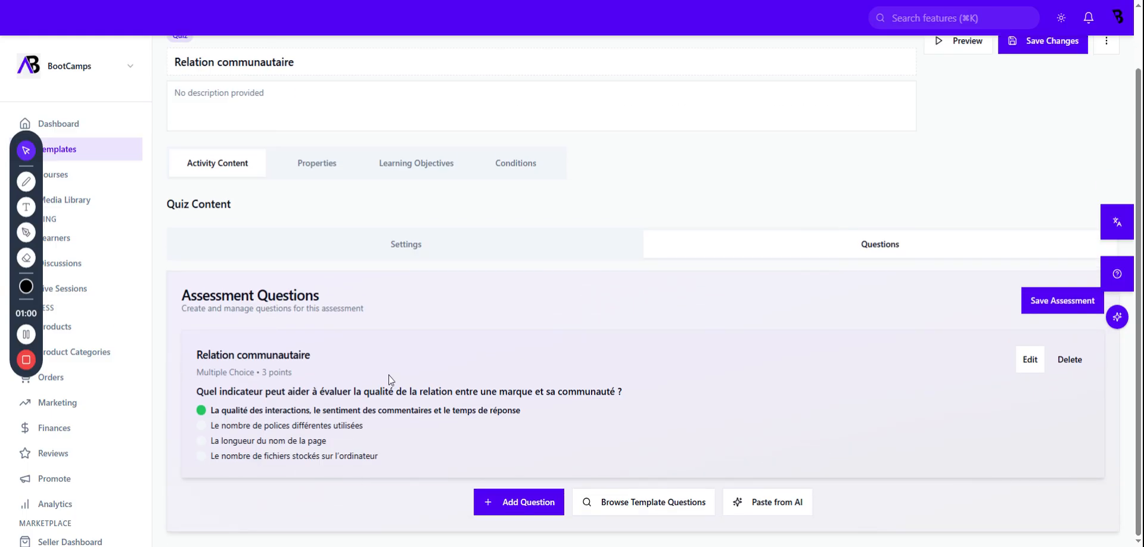
pyautogui.click(1031, 361)
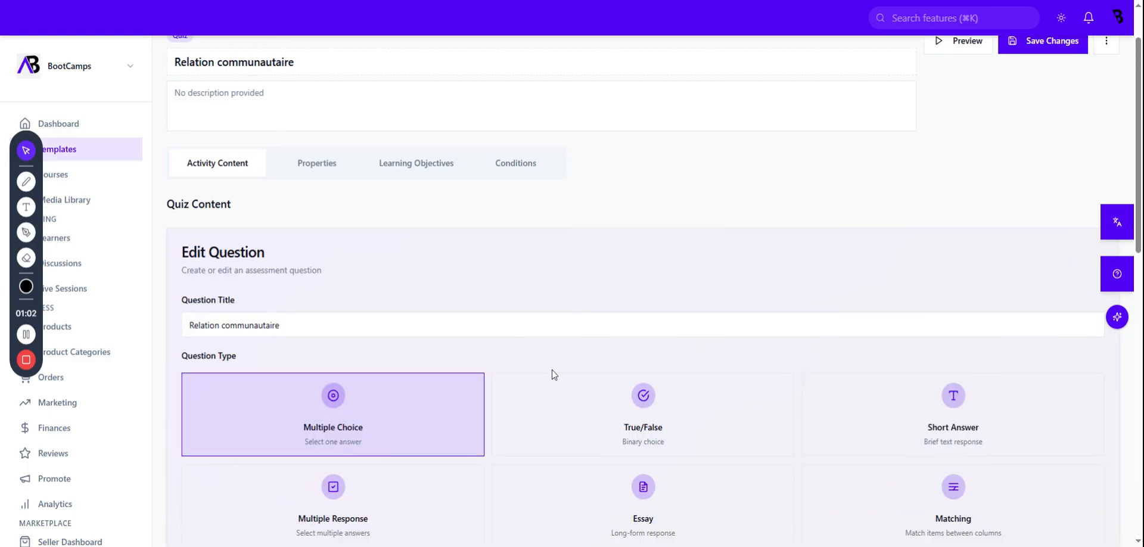
pyautogui.moveTo(1138, 161); pyautogui.dragTo(1139, 262)
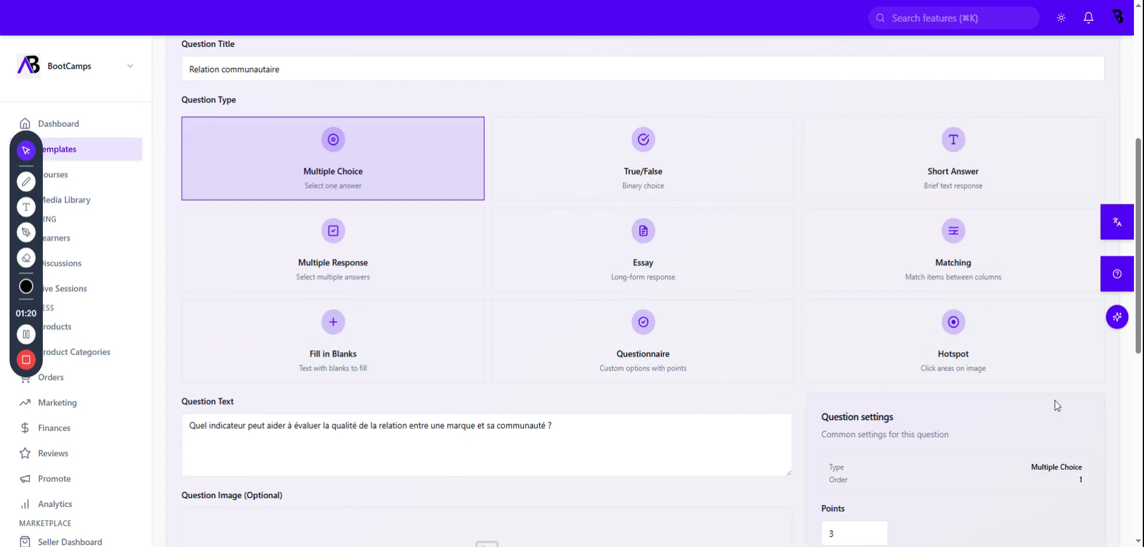
pyautogui.moveTo(1136, 339); pyautogui.dragTo(1140, 467)
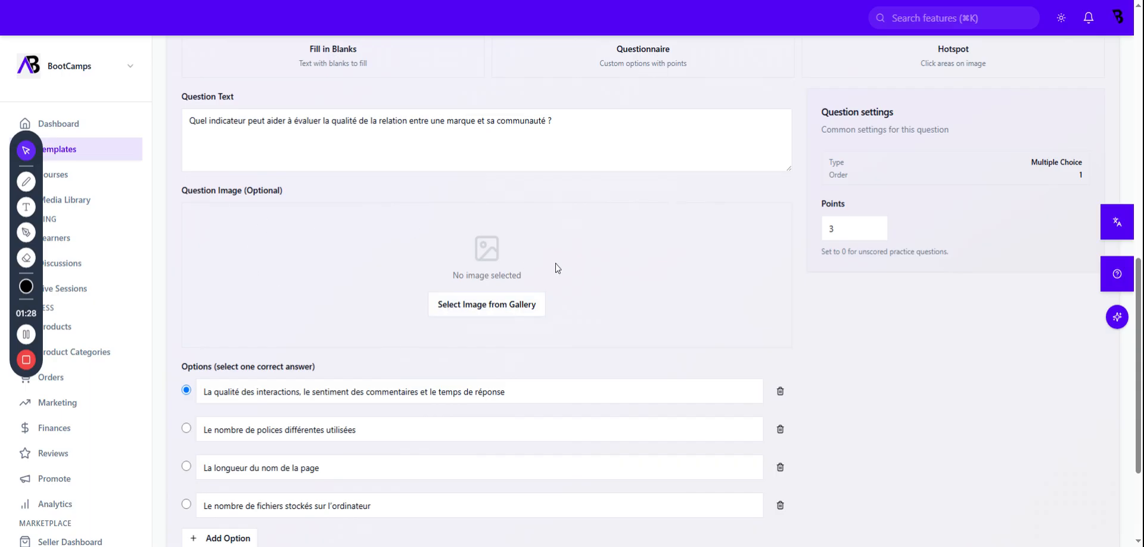
pyautogui.moveTo(1138, 390); pyautogui.dragTo(1137, 326)
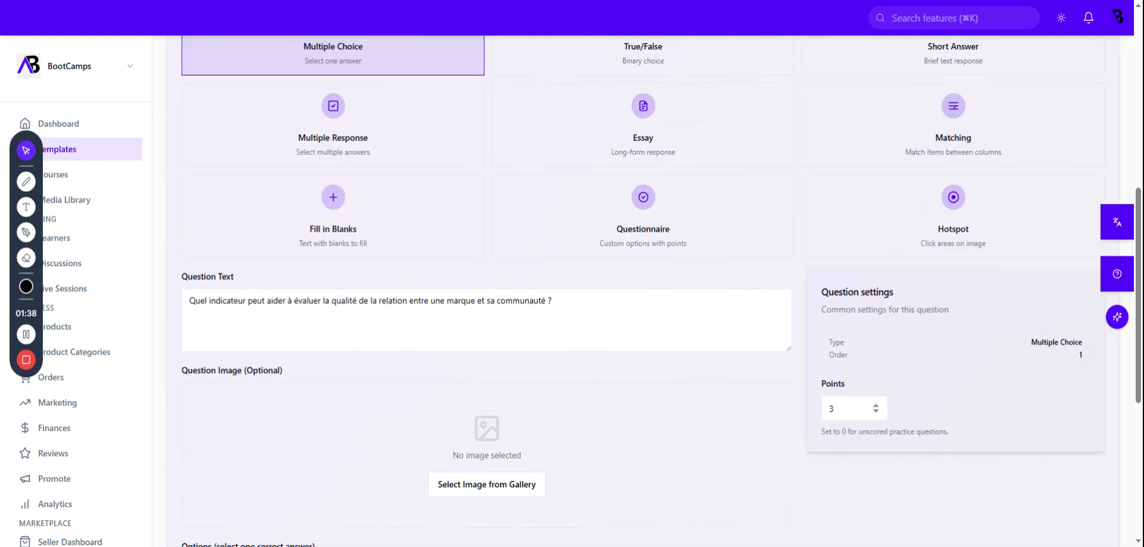
pyautogui.scroll(6, 1069, 214)
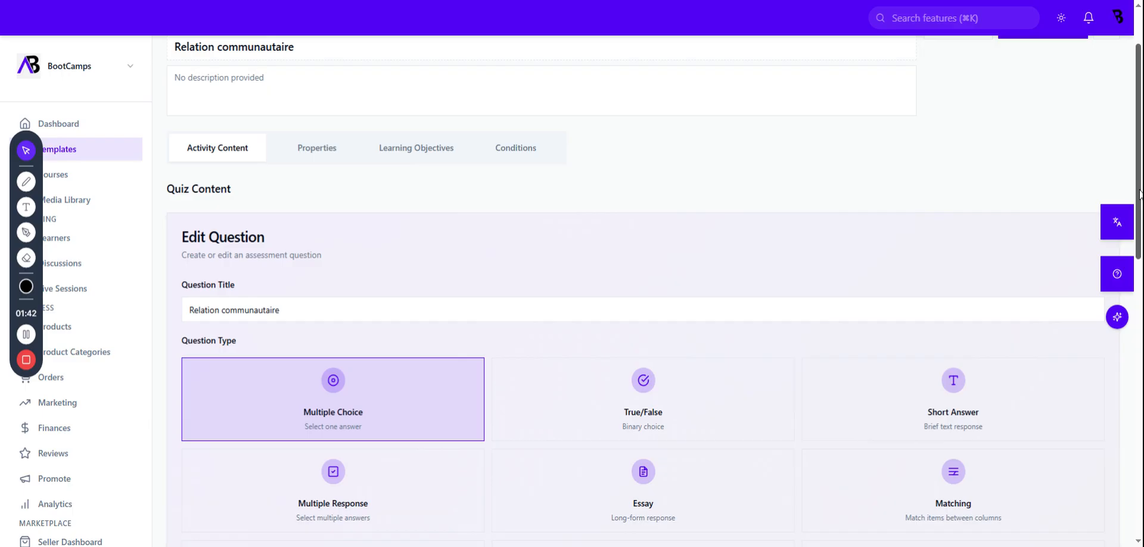
pyautogui.scroll(2, 1137, 194)
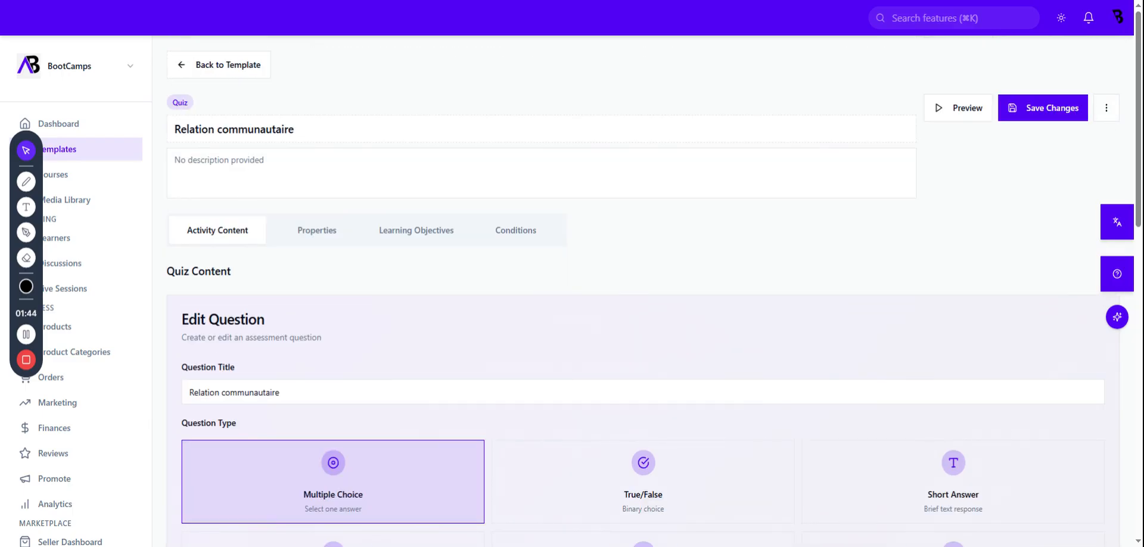
# Return to the Marketing Digital template and look through all its blocks and activities.
pyautogui.click(206, 71)
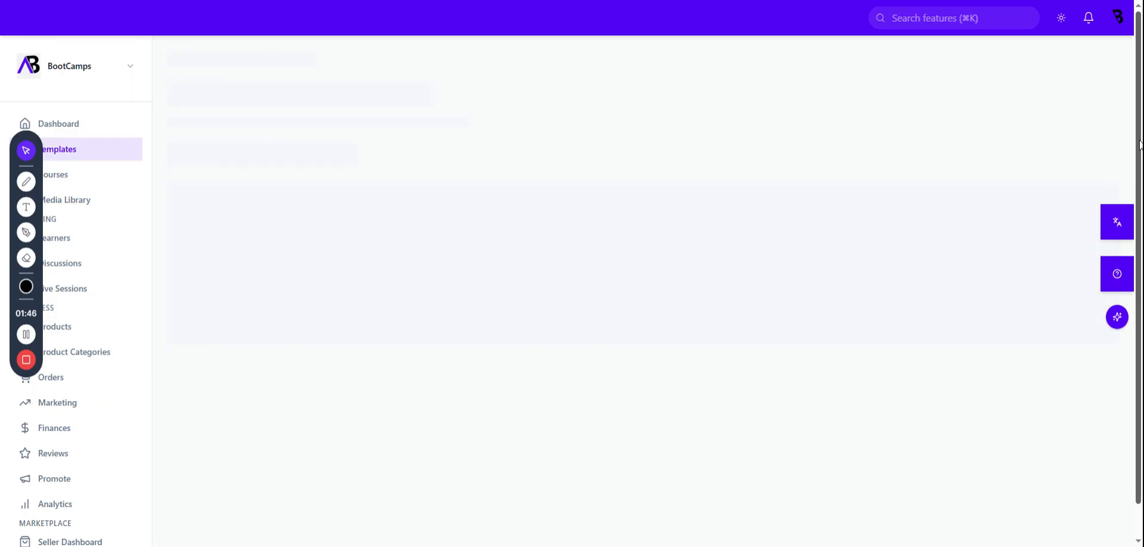
pyautogui.moveTo(1138, 117); pyautogui.dragTo(1119, 508)
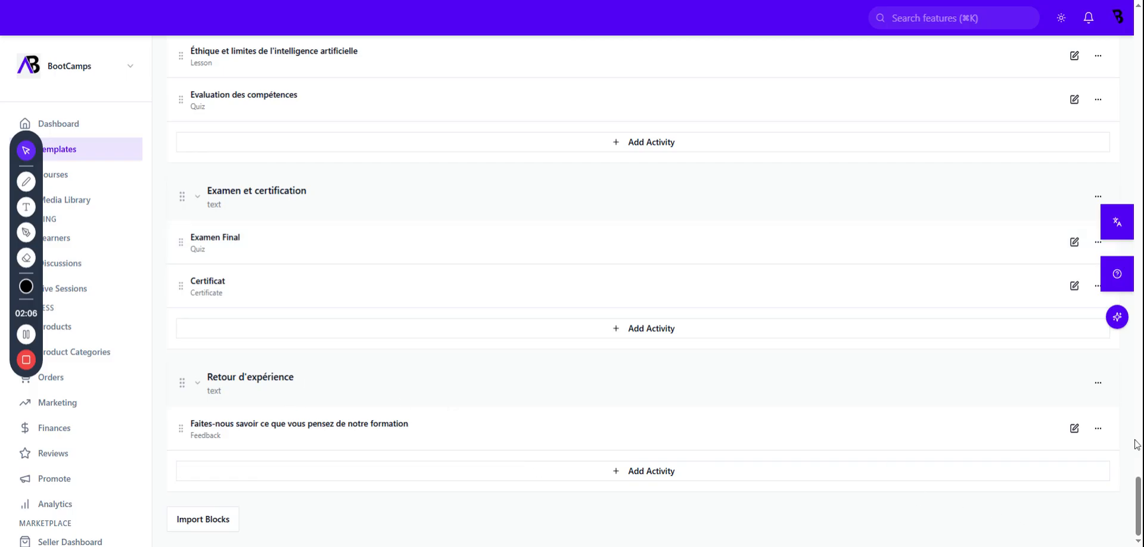
pyautogui.moveTo(1139, 507); pyautogui.dragTo(1132, 63)
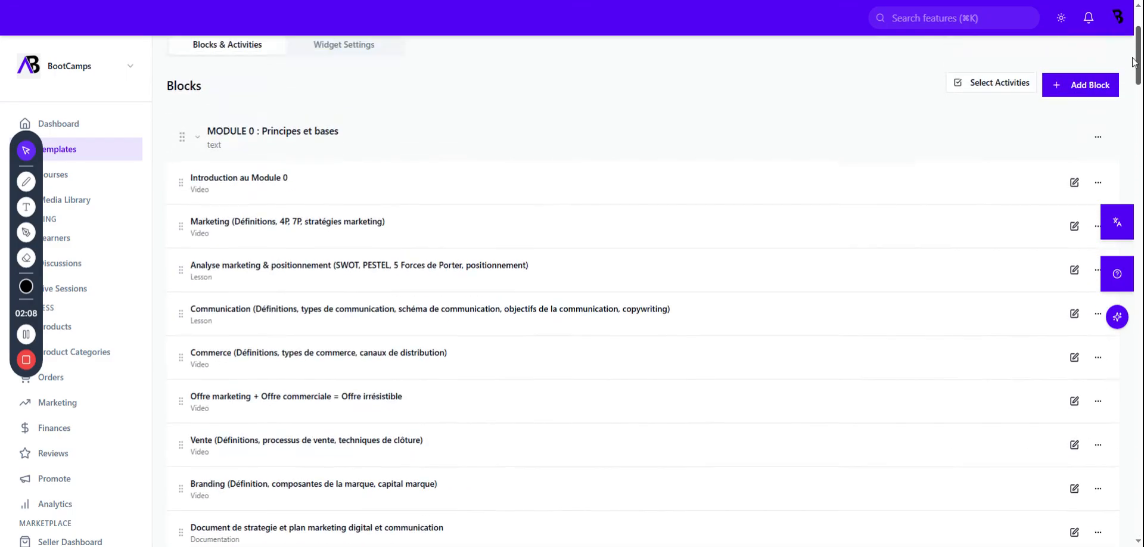
pyautogui.scroll(-20, 255, 433)
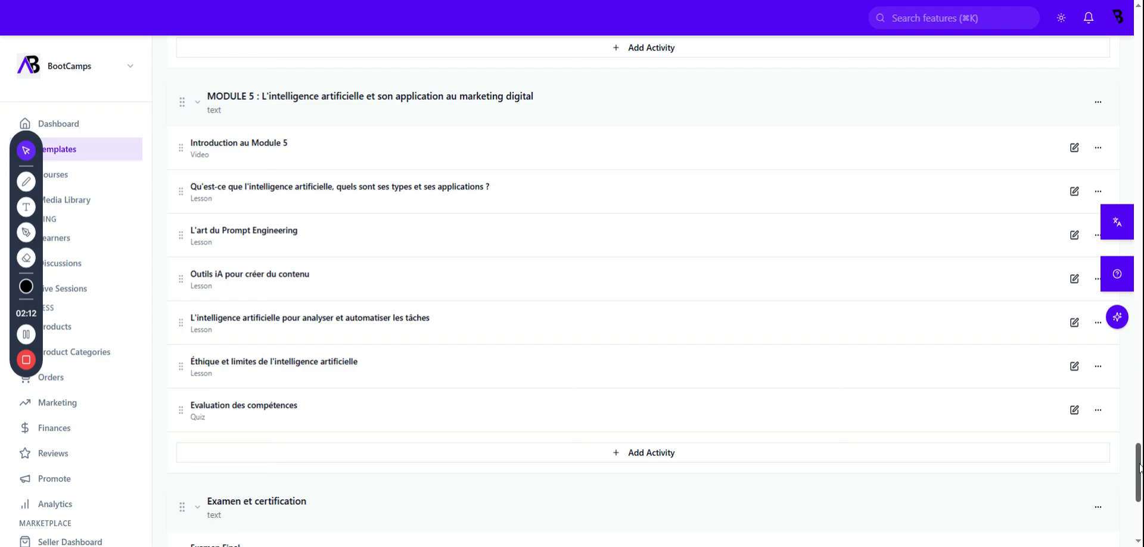
pyautogui.scroll(-5, 630, 453)
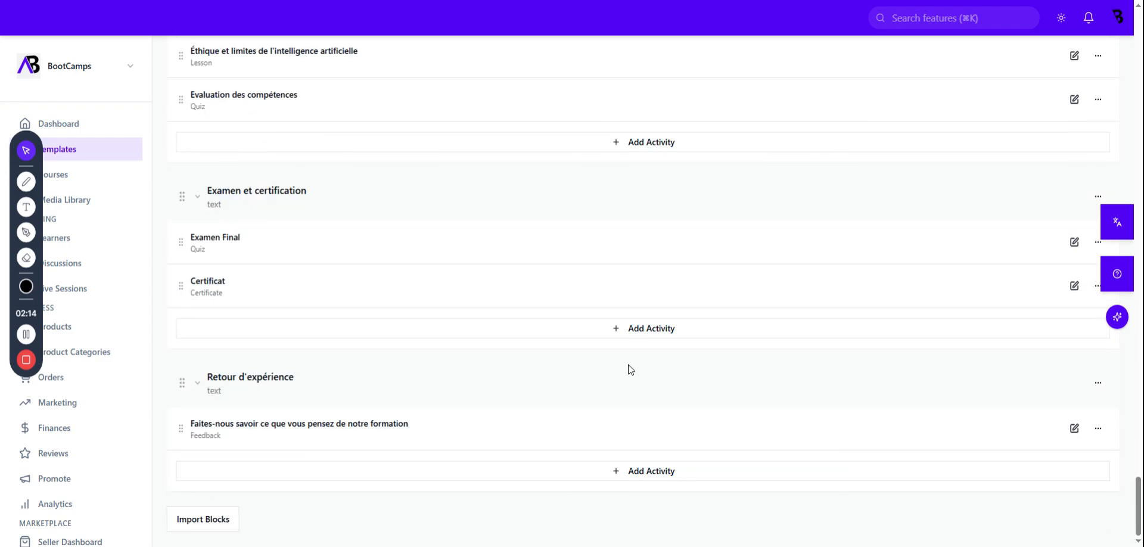
pyautogui.moveTo(1138, 514); pyautogui.dragTo(1138, 174)
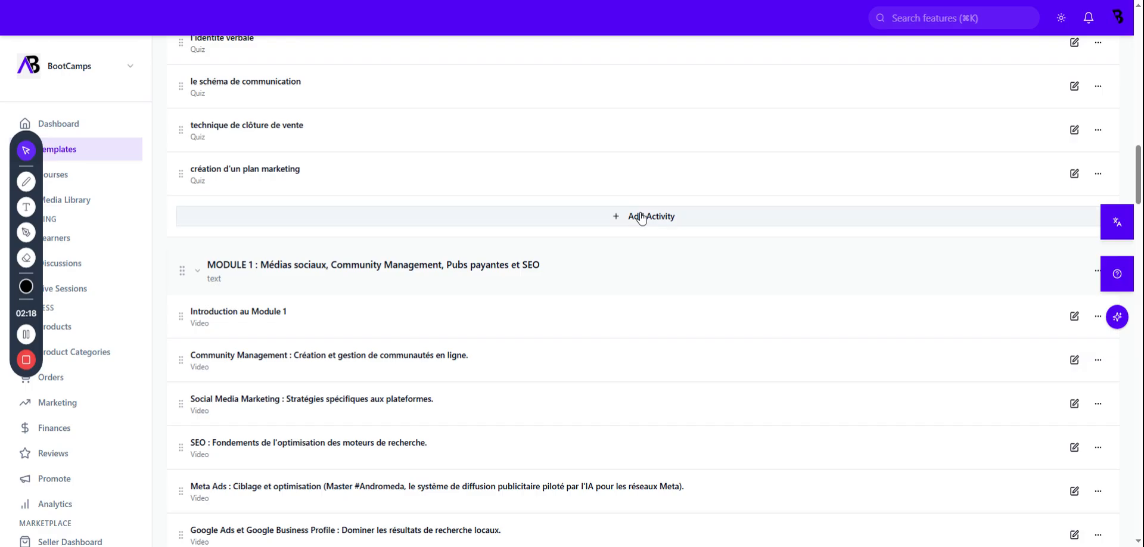
# Start a new activity in MODULE 0, examine the activity types in every category, and close the dialog without creating one.
pyautogui.click(690, 217)
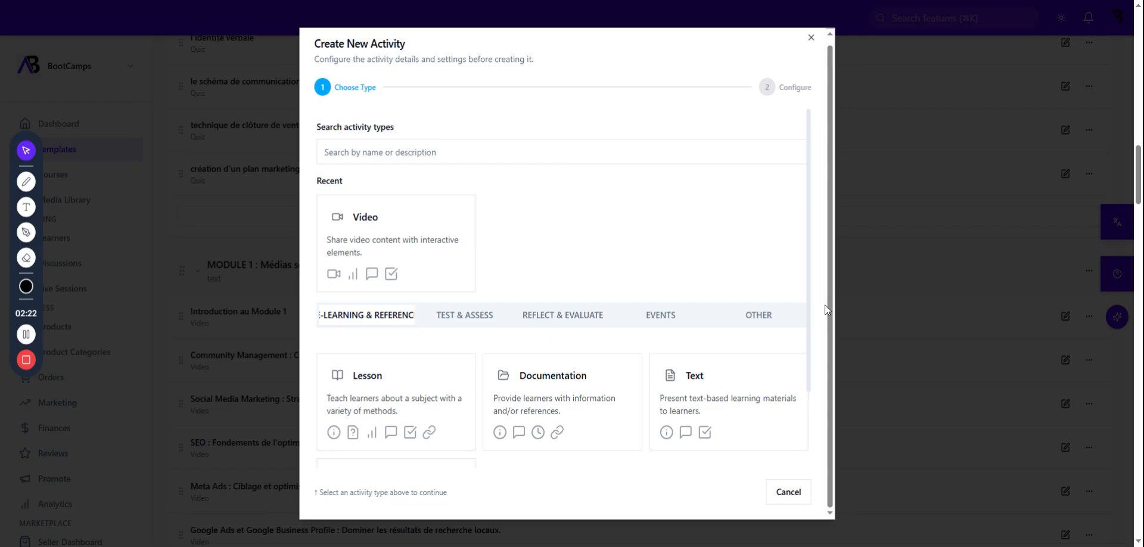
pyautogui.scroll(-2, 808, 313)
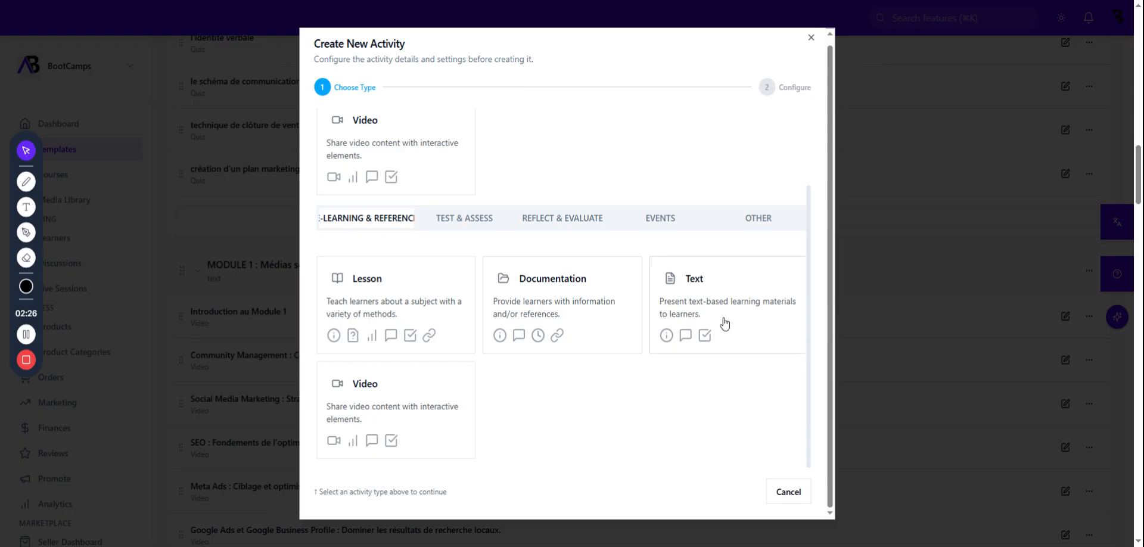
pyautogui.scroll(2, 810, 368)
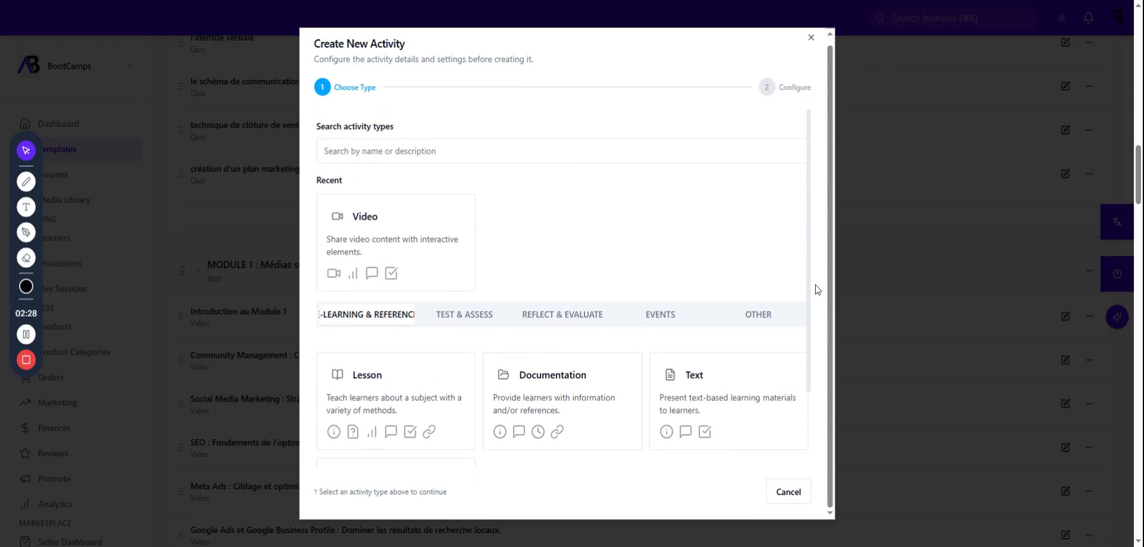
pyautogui.click(464, 316)
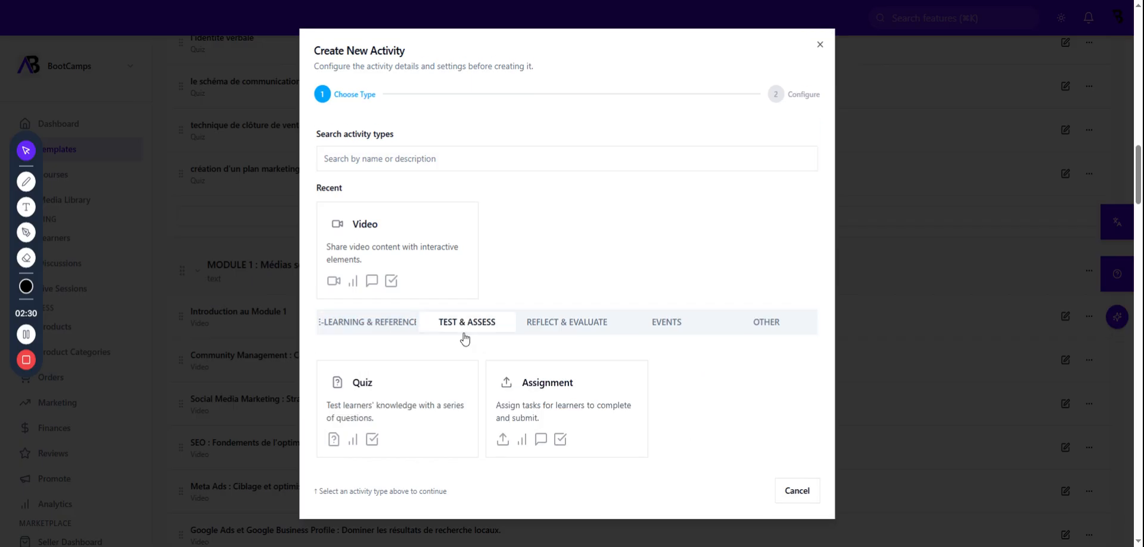
pyautogui.click(572, 326)
pyautogui.click(687, 331)
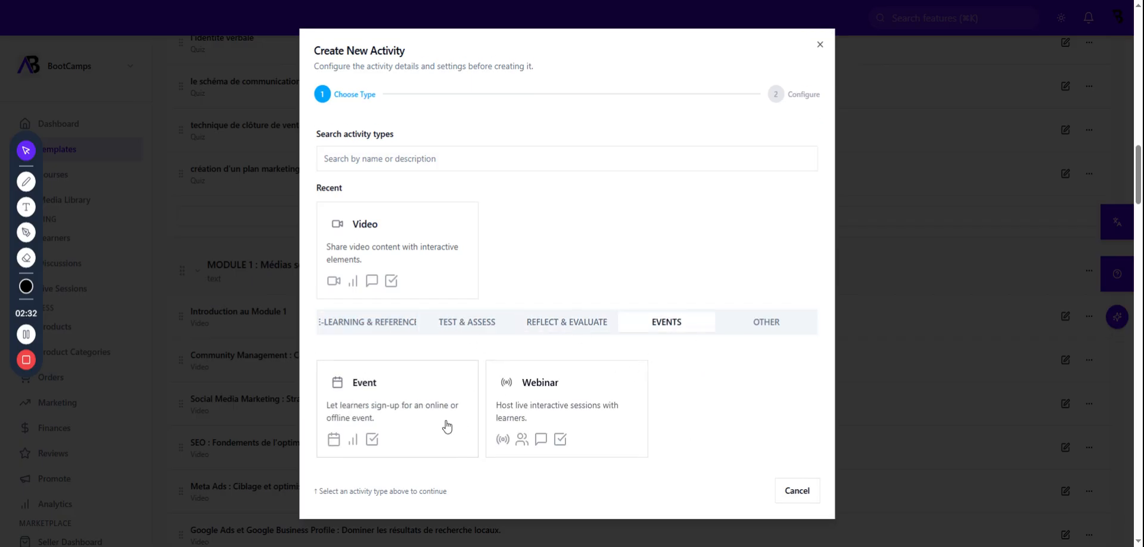
pyautogui.click(769, 328)
pyautogui.click(820, 51)
# View the Courses list and return to the overview of all templates.
pyautogui.scroll(8, 1138, 173)
pyautogui.scroll(5, 1139, 43)
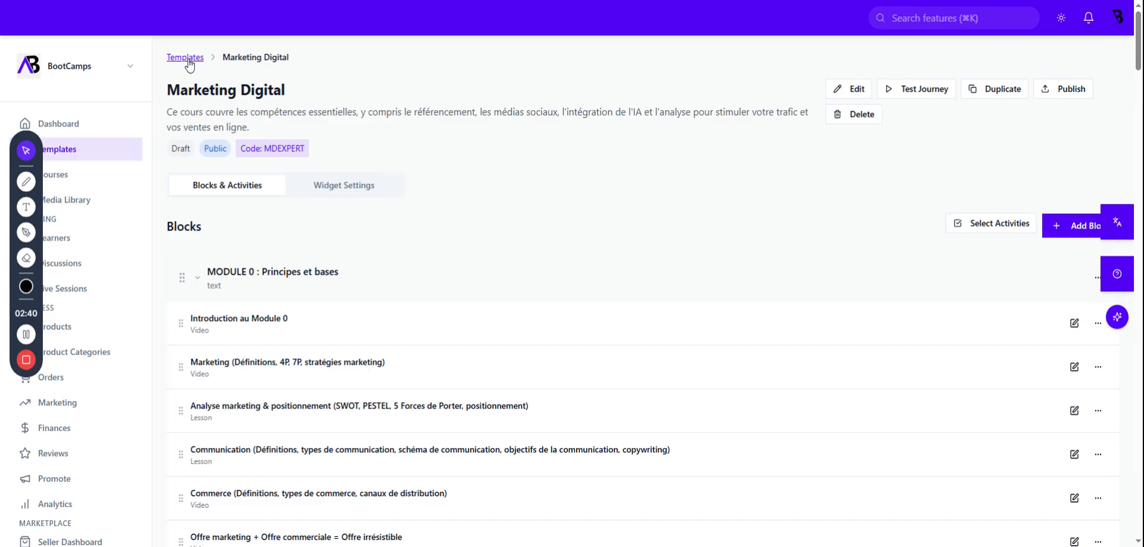
pyautogui.click(58, 176)
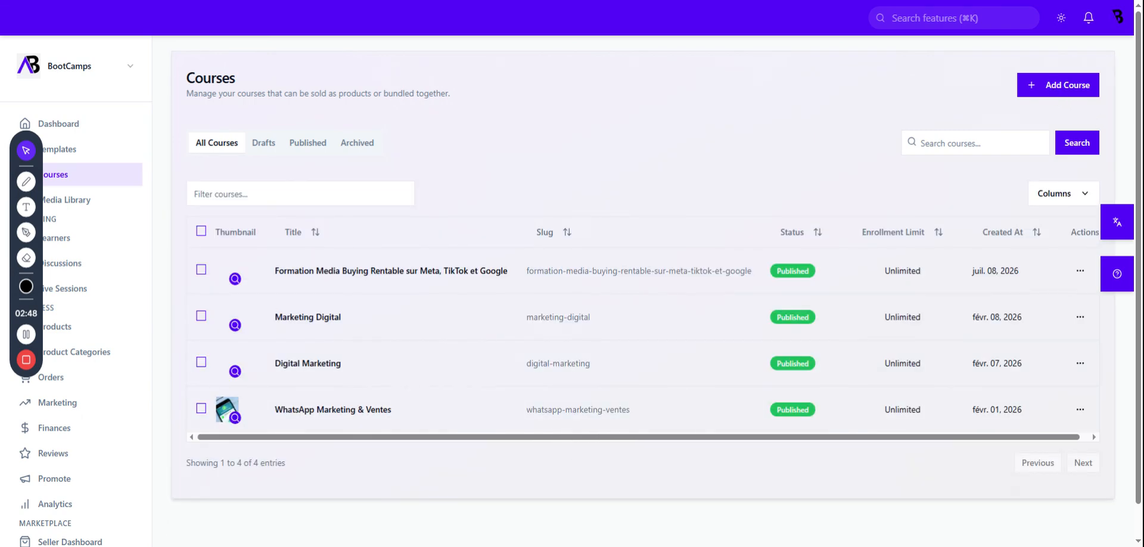
pyautogui.click(104, 151)
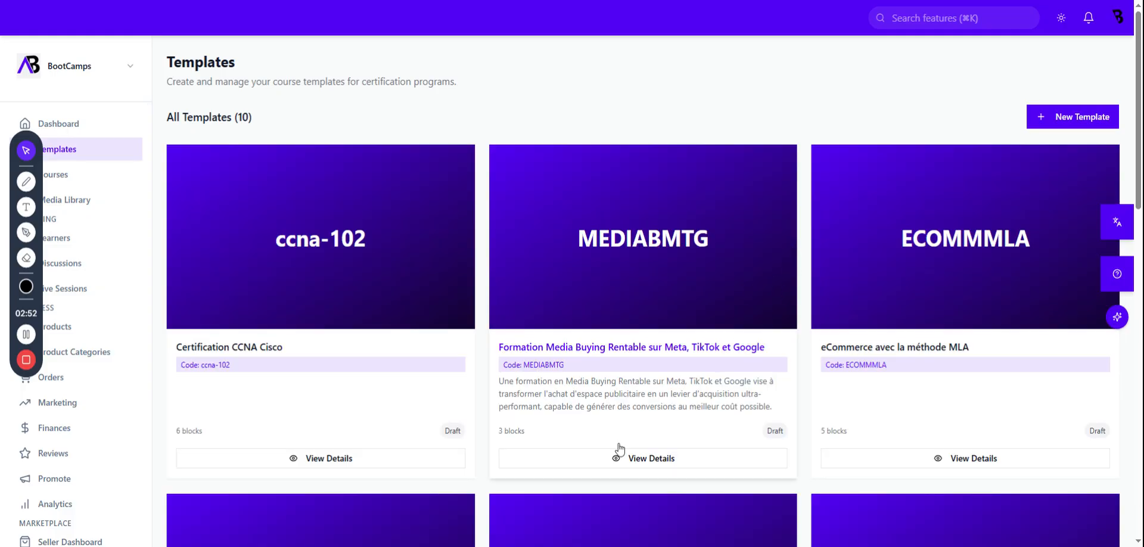
# Open the Marketing Digital template, review the restrictions that apply when publishing it, and cancel without publishing.
pyautogui.moveTo(1139, 181); pyautogui.dragTo(1128, 443)
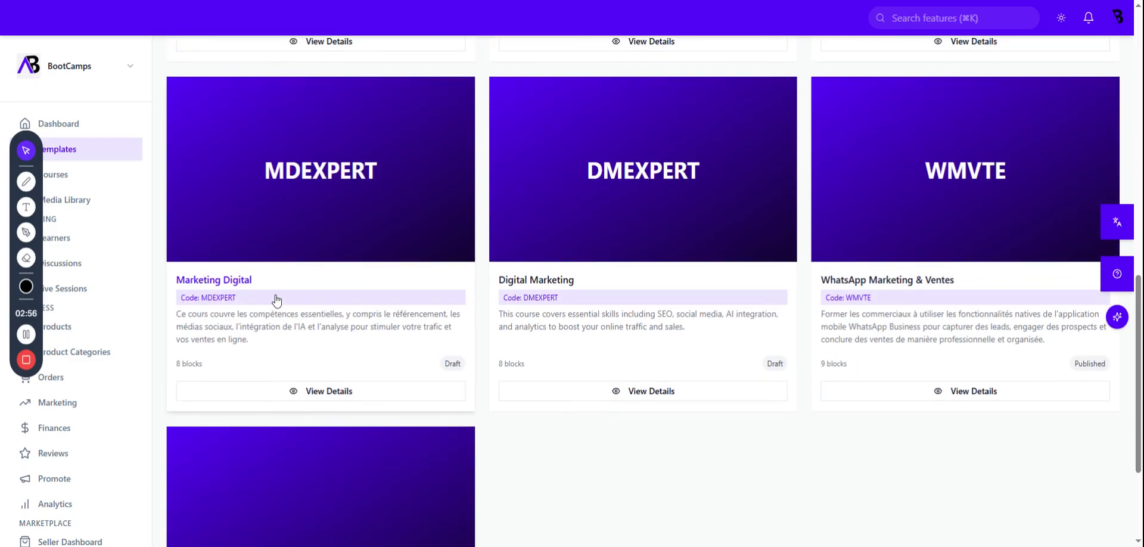
pyautogui.click(202, 283)
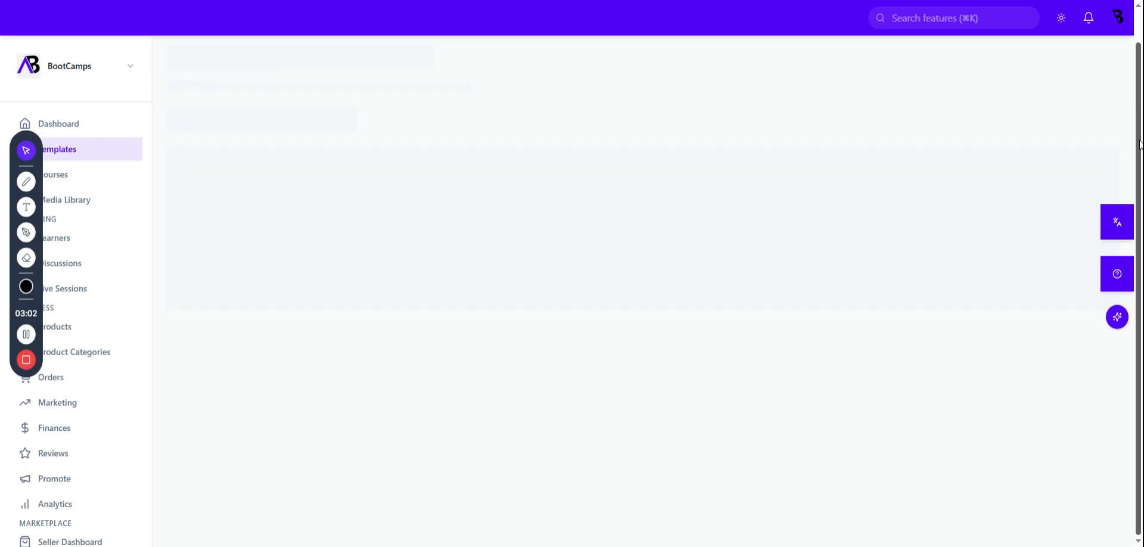
pyautogui.scroll(10, 1139, 138)
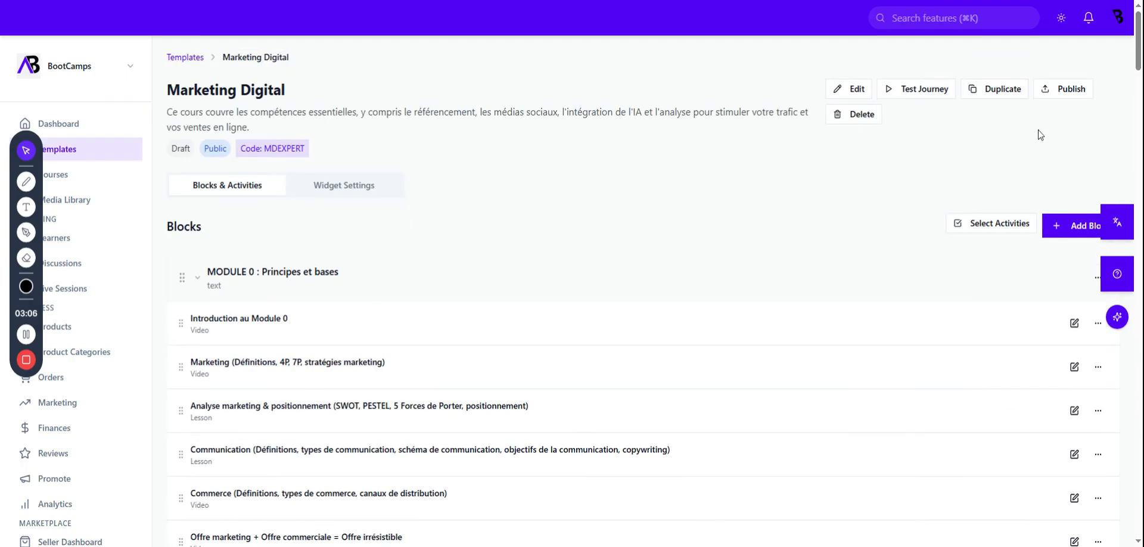
pyautogui.click(1062, 93)
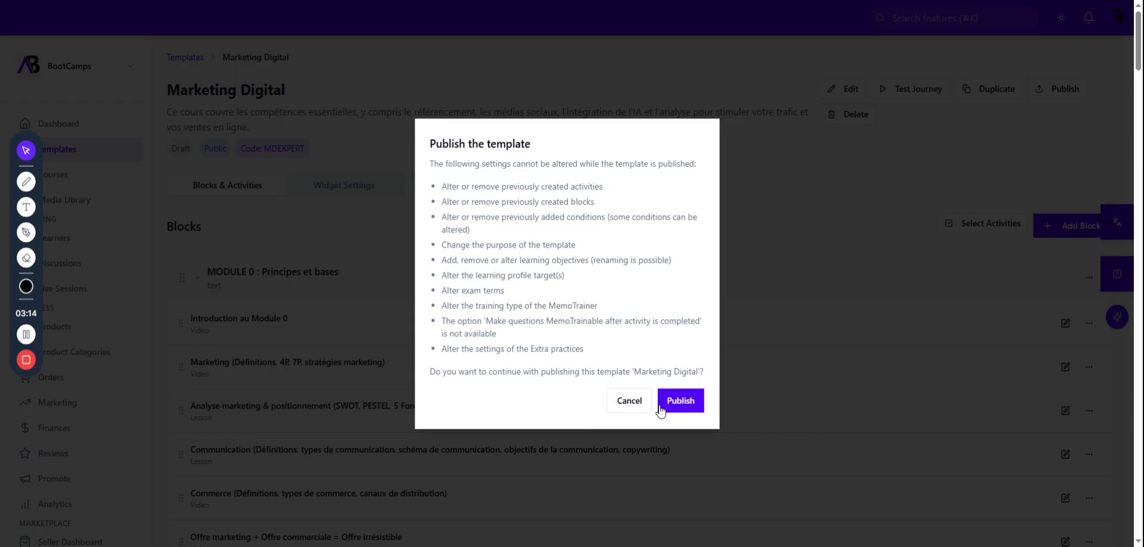
pyautogui.click(628, 400)
# Start a new course from the Courses area and examine its title, course code, slug and description fields.
pyautogui.click(102, 176)
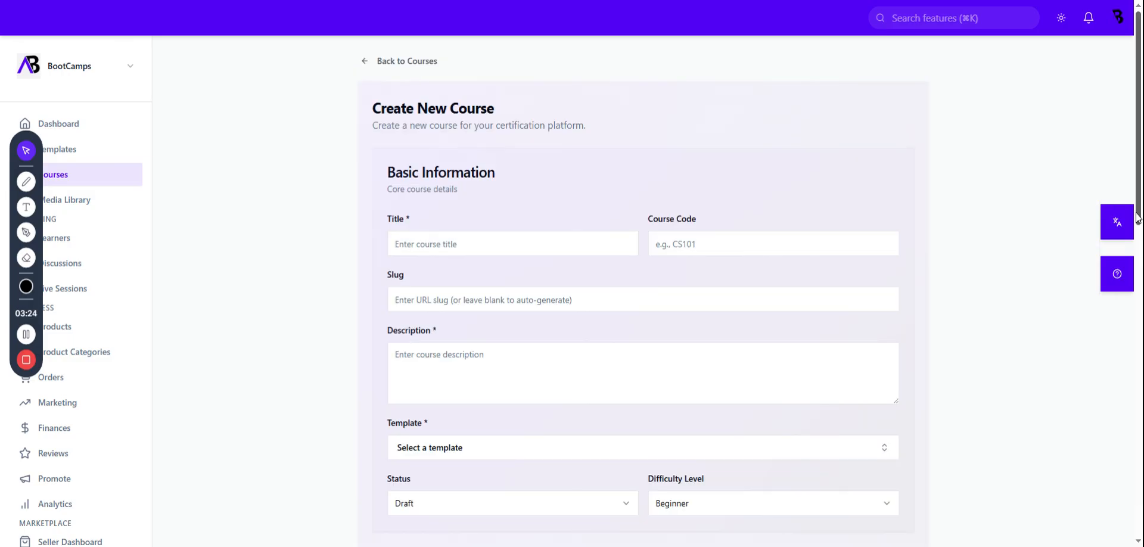
pyautogui.scroll(-3, 1138, 216)
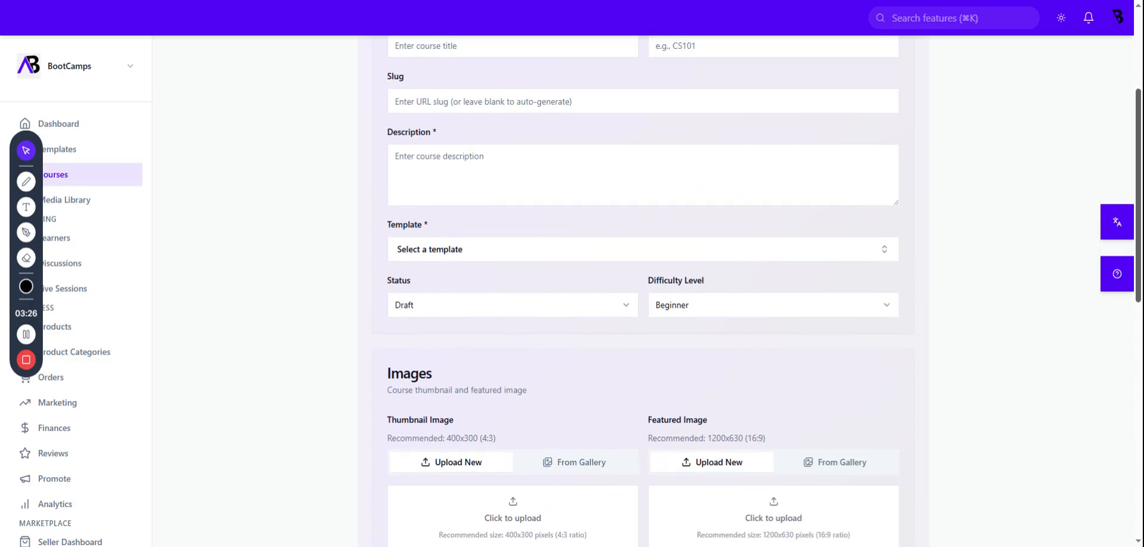
pyautogui.scroll(3, 1138, 216)
pyautogui.click(513, 244)
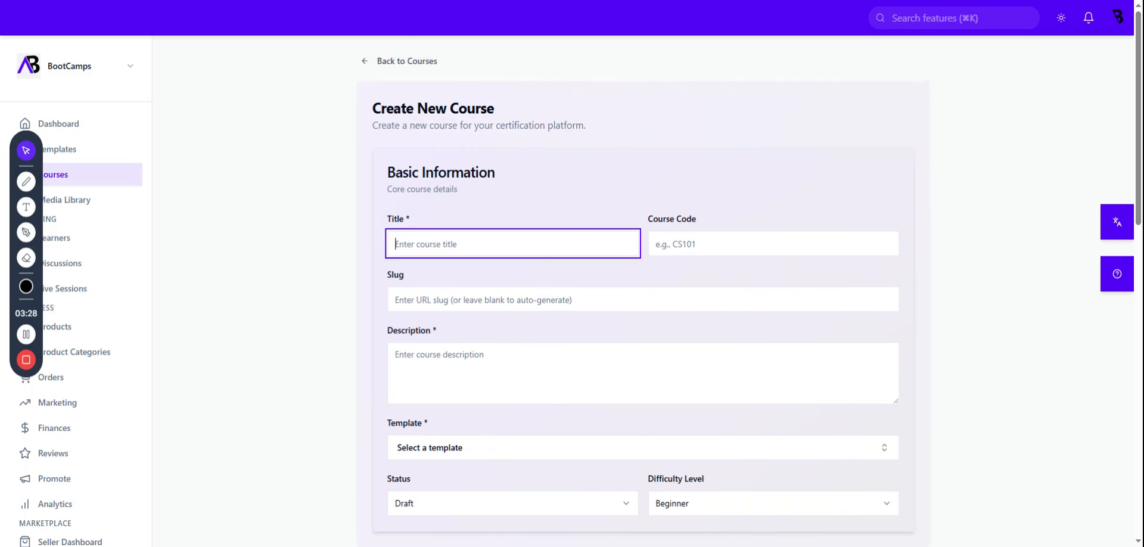
pyautogui.click(773, 244)
pyautogui.press('Tab')
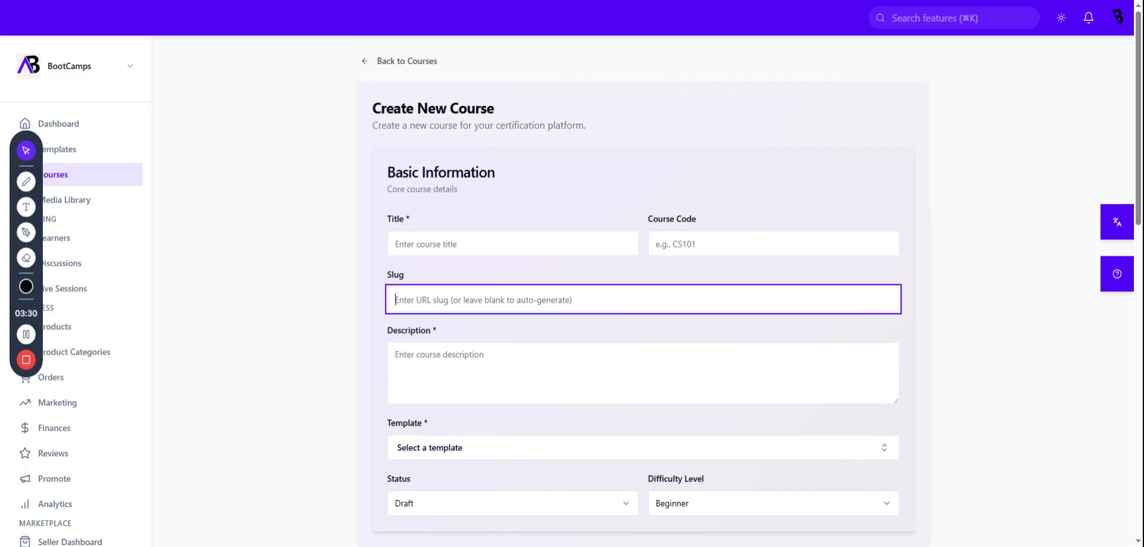
pyautogui.hotkey('shift', 'Tab')
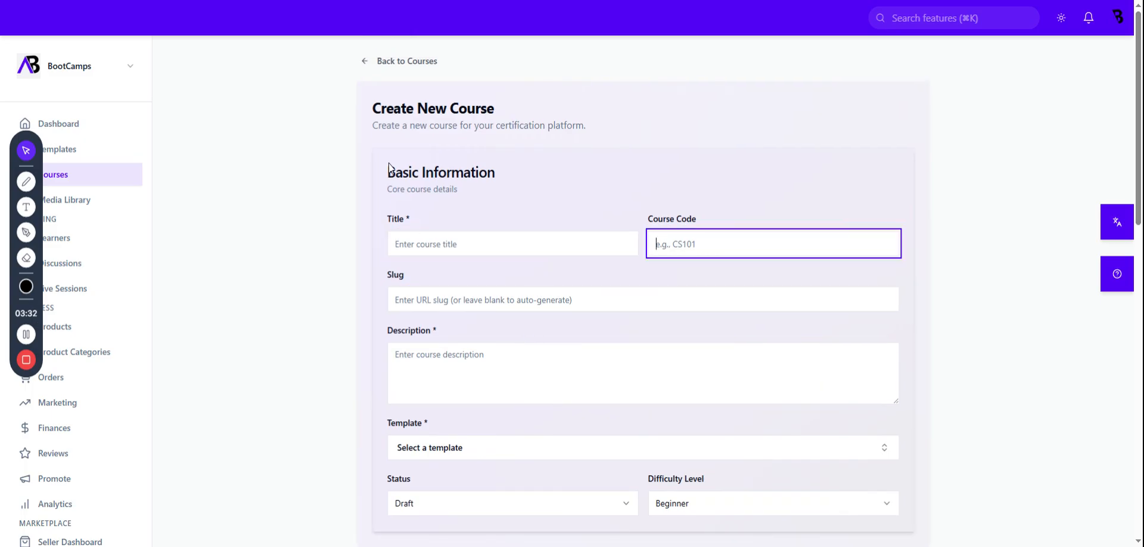
pyautogui.click(451, 355)
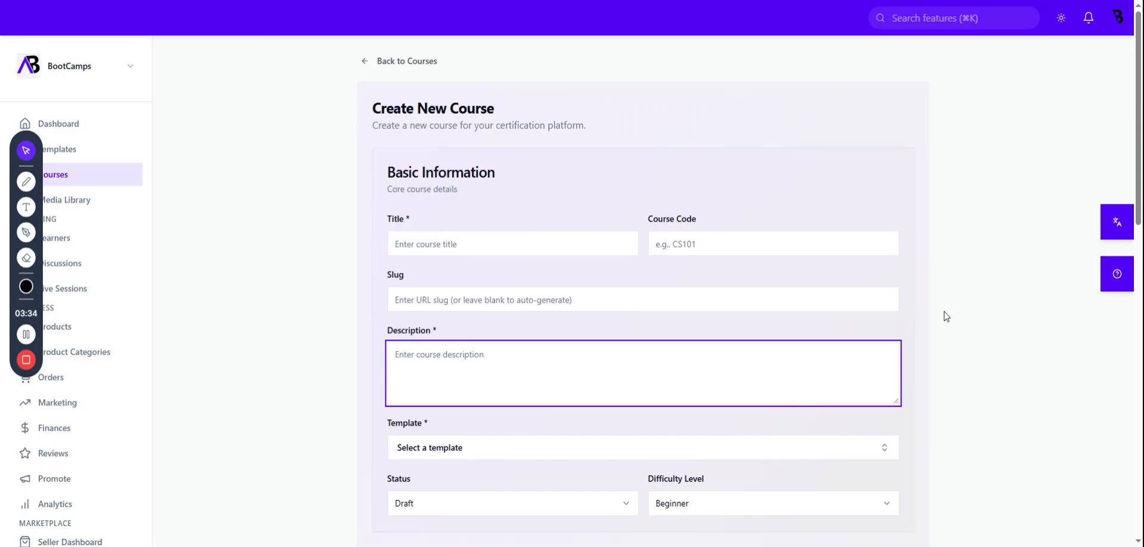
# Examine the available template, status and difficulty level choices in the new course form without changing any of them.
pyautogui.moveTo(1138, 141); pyautogui.dragTo(1140, 212)
pyautogui.click(475, 252)
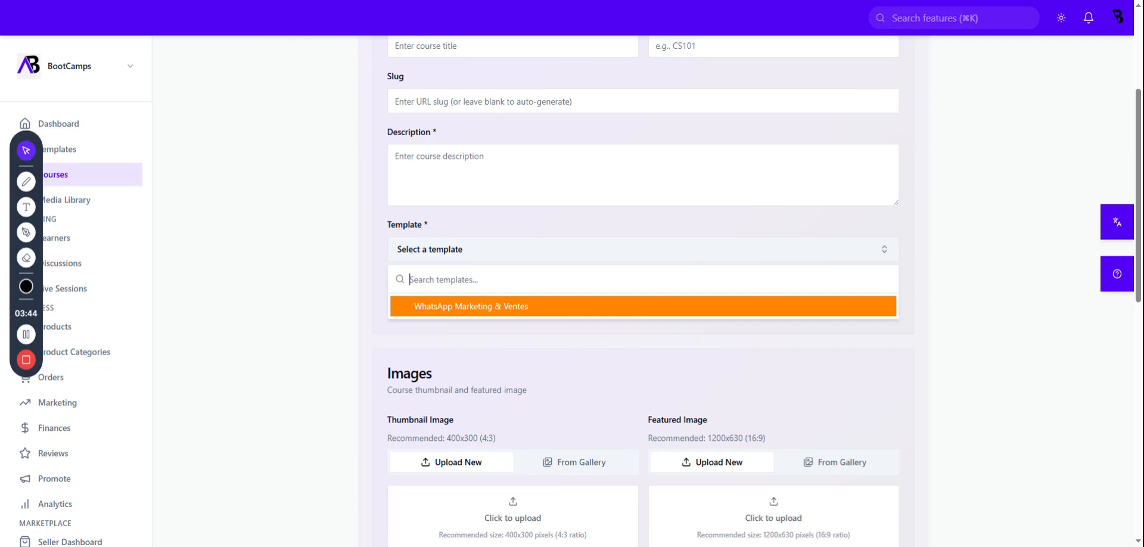
pyautogui.click(371, 286)
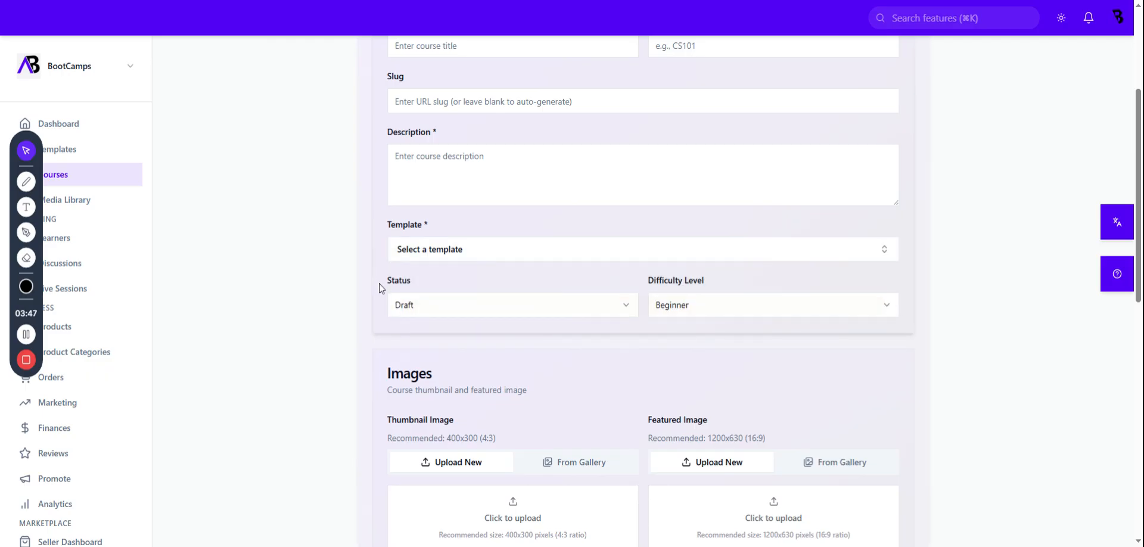
pyautogui.click(426, 306)
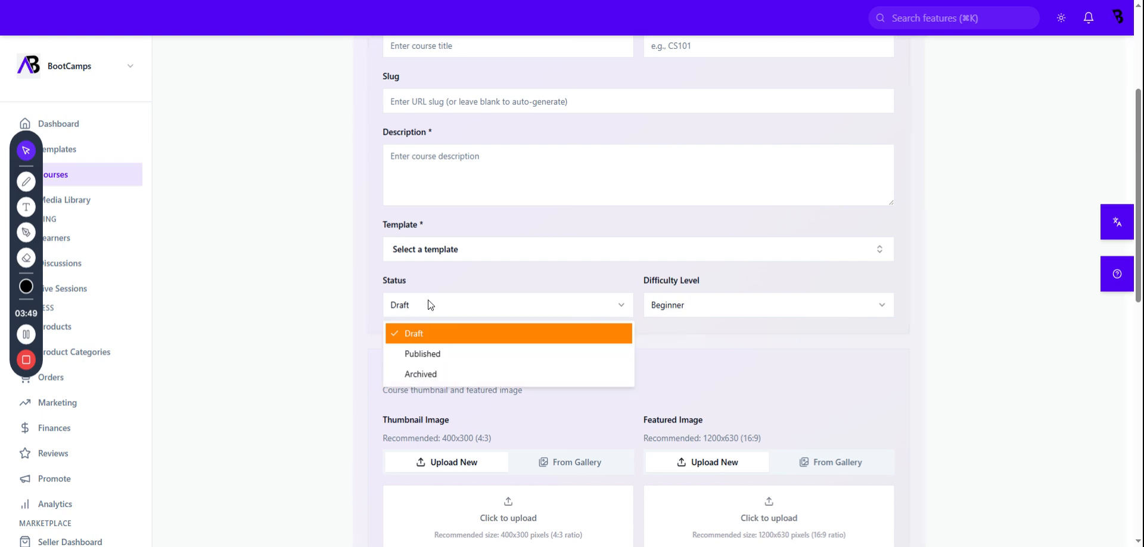
pyautogui.click(727, 308)
pyautogui.click(718, 306)
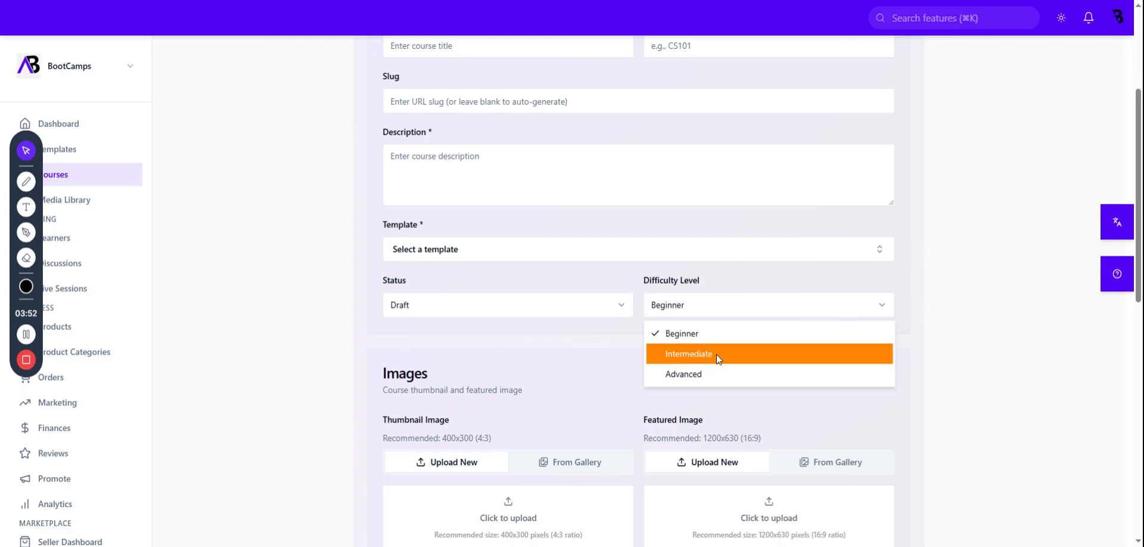
pyautogui.click(1011, 363)
# Compare the gallery and upload options for the course's thumbnail and featured images, leaving both on Upload New.
pyautogui.moveTo(1138, 290); pyautogui.dragTo(1138, 369)
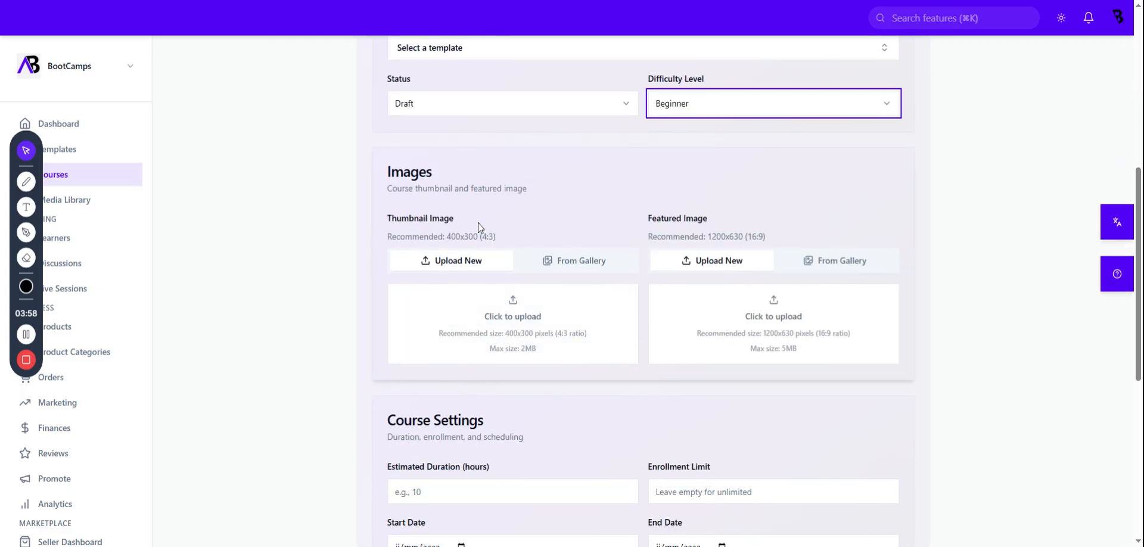
pyautogui.scroll(-3, 906, 210)
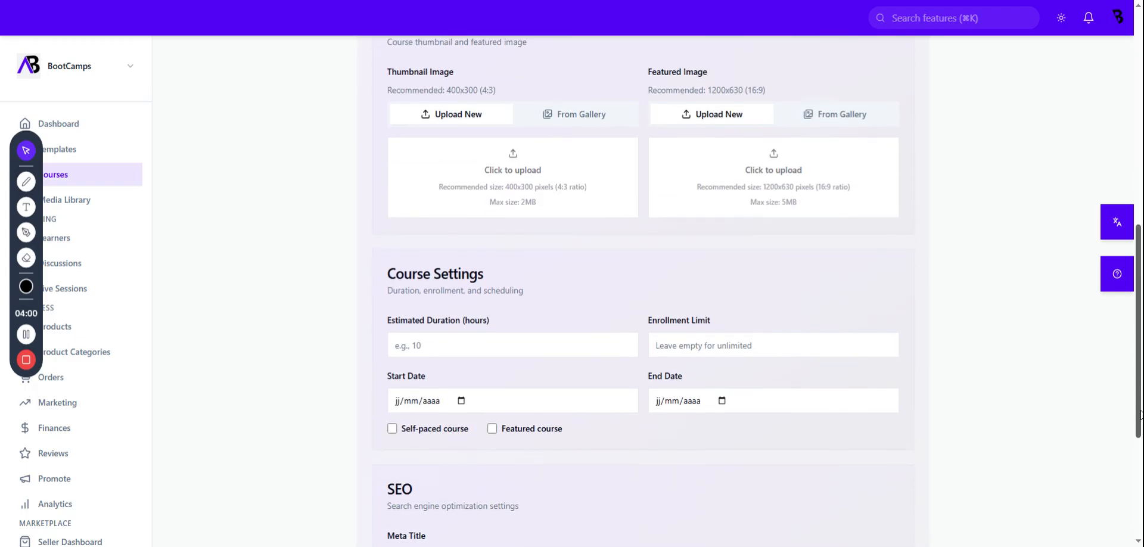
pyautogui.click(843, 100)
pyautogui.click(575, 99)
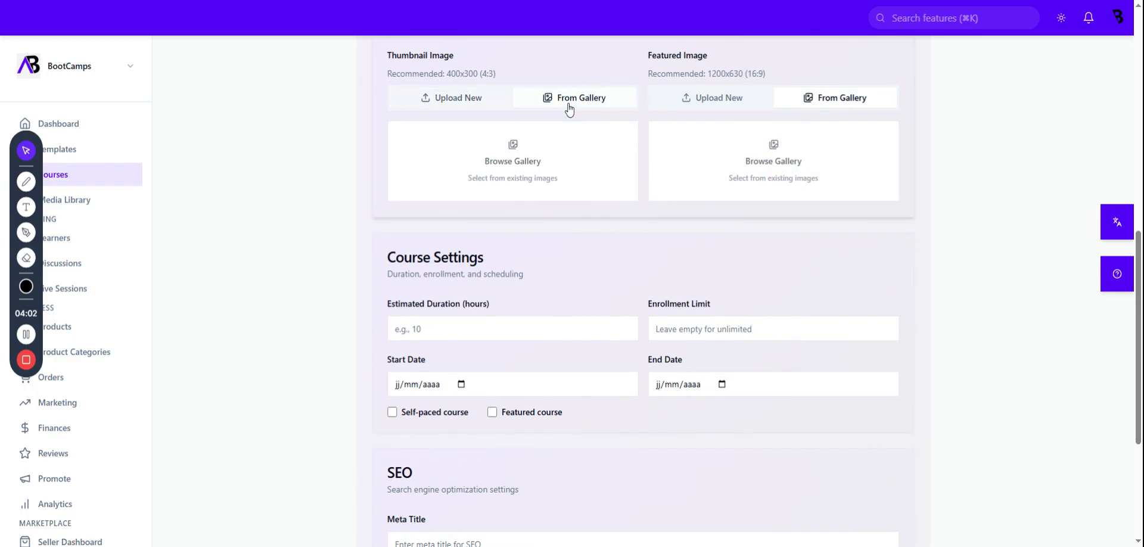
pyautogui.click(460, 106)
pyautogui.click(684, 105)
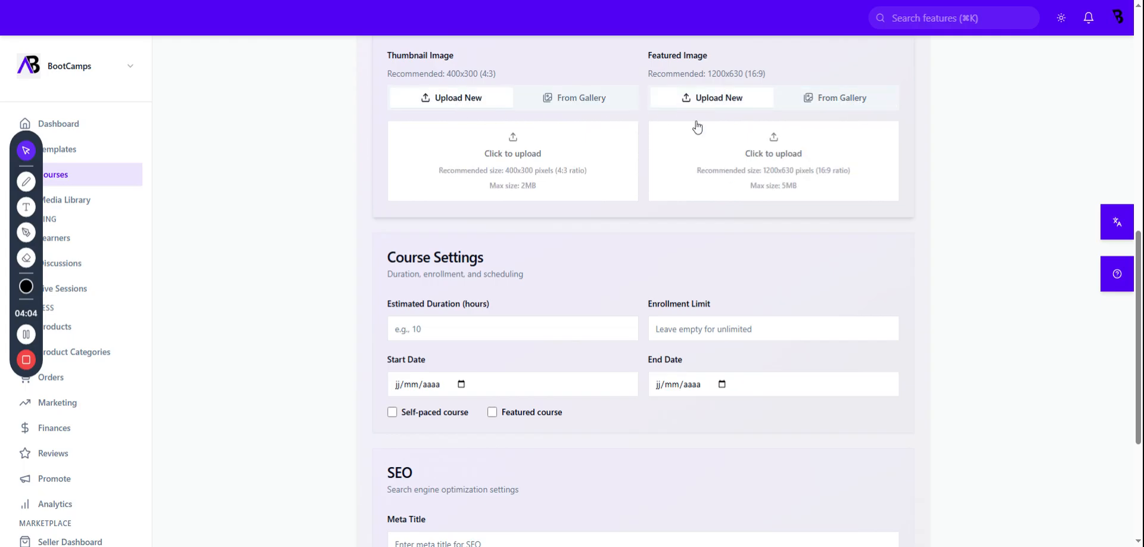
# Examine the Estimated Duration and Enrollment Limit fields in the Course Settings without entering values.
pyautogui.click(513, 329)
pyautogui.moveTo(390, 305); pyautogui.dragTo(510, 309)
pyautogui.click(511, 328)
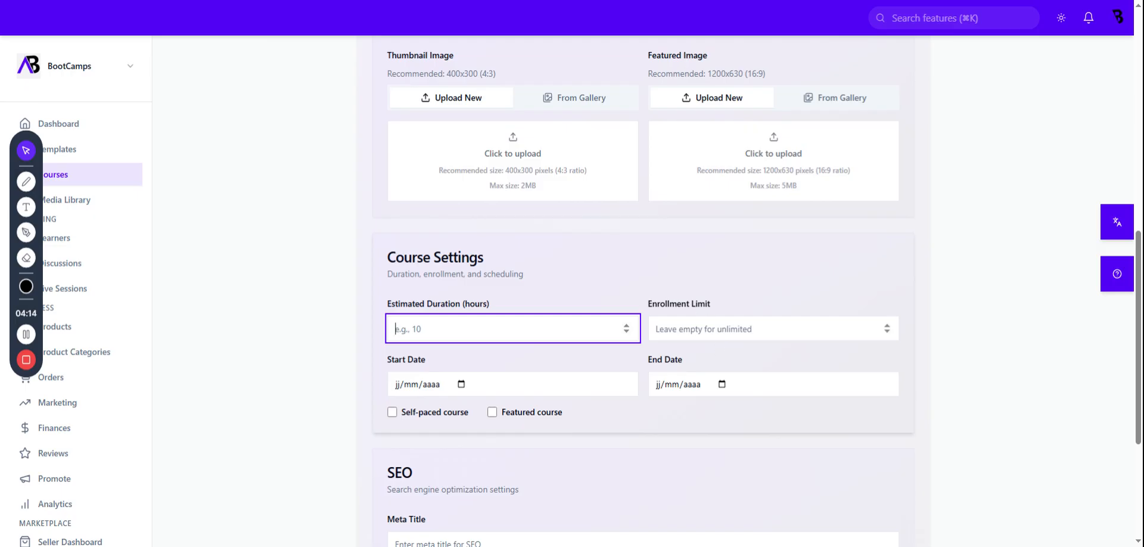
pyautogui.click(773, 329)
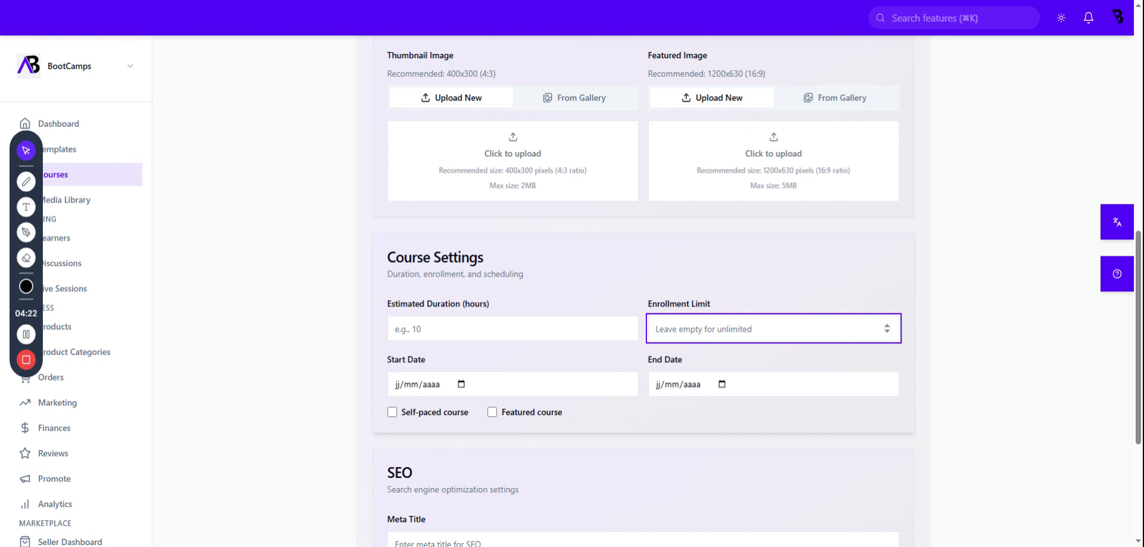
pyautogui.moveTo(648, 303); pyautogui.dragTo(717, 302)
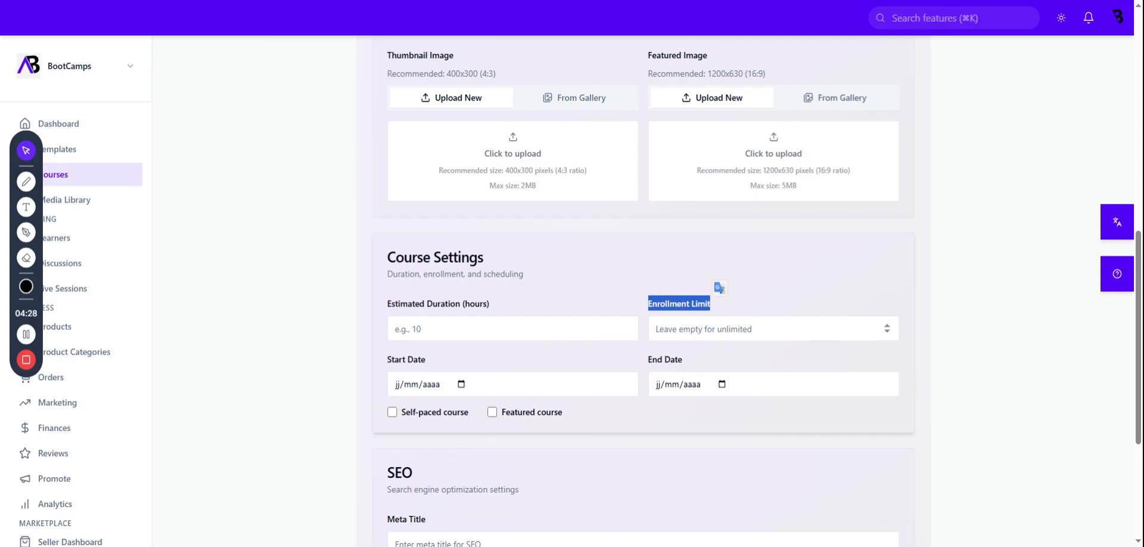
pyautogui.click(720, 327)
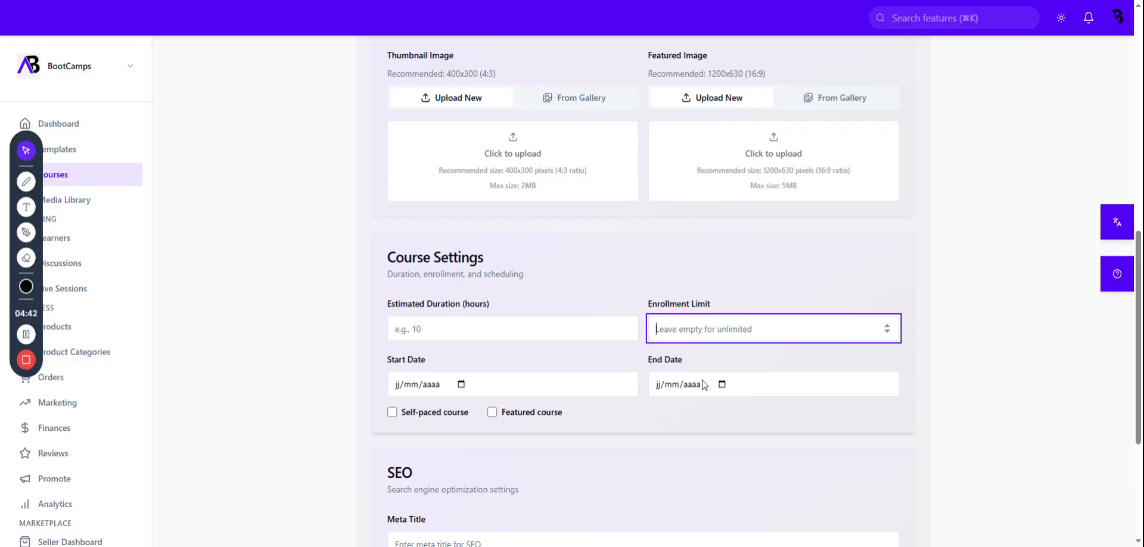
# Mark the new course as self-paced and look over the SEO meta title, description and keywords fields.
pyautogui.click(392, 415)
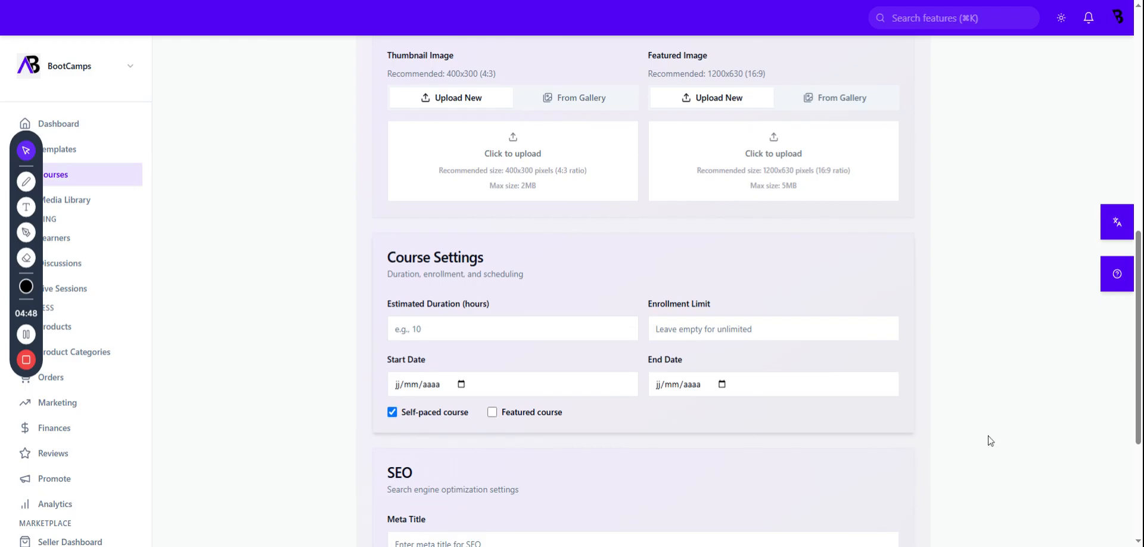
pyautogui.scroll(-4, 774, 417)
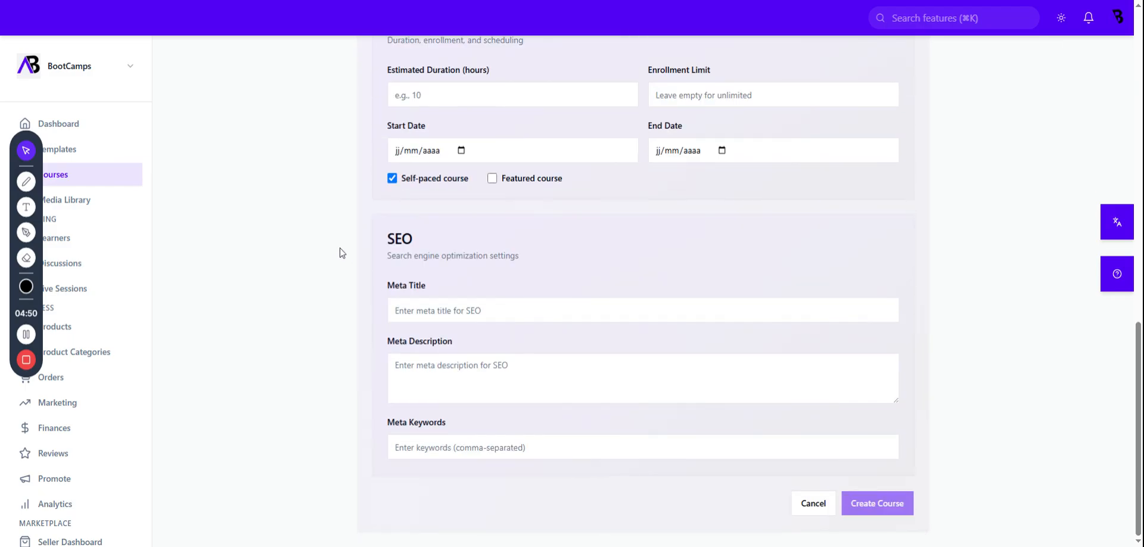
pyautogui.moveTo(385, 238); pyautogui.dragTo(579, 447)
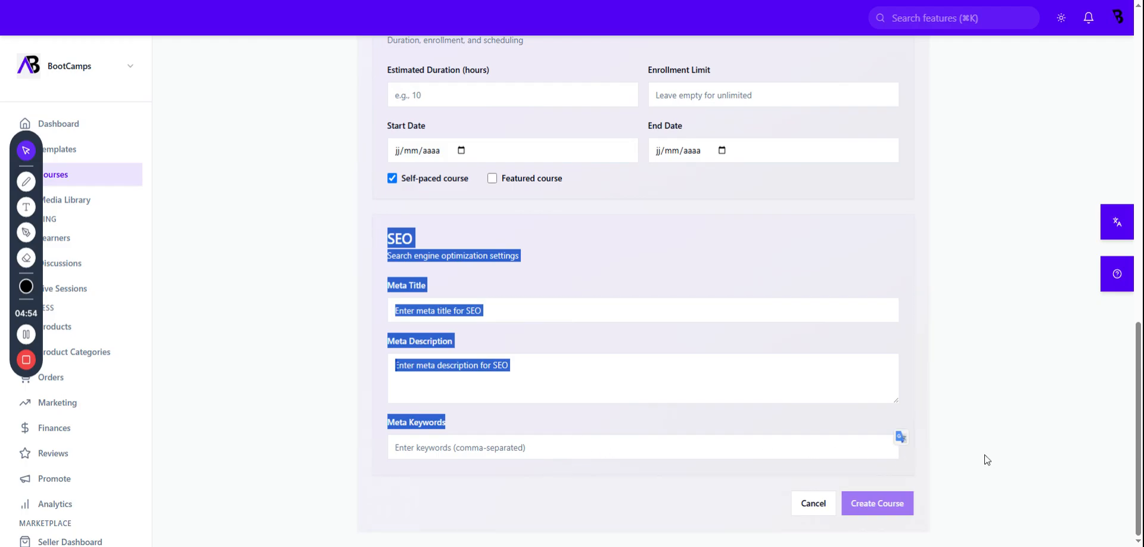
pyautogui.scroll(10, 1132, 417)
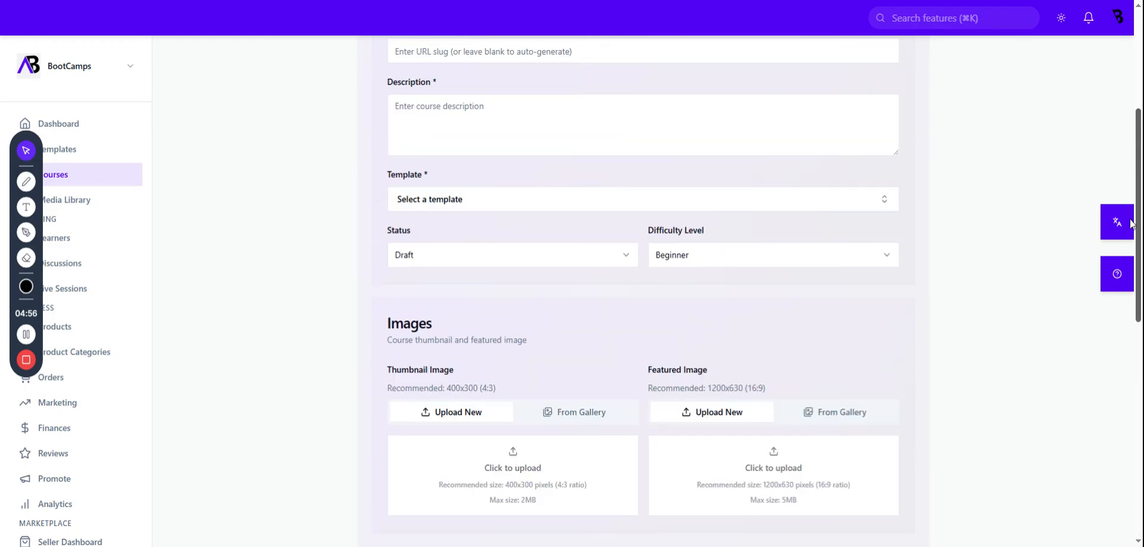
pyautogui.moveTo(1138, 202); pyautogui.dragTo(1138, 513)
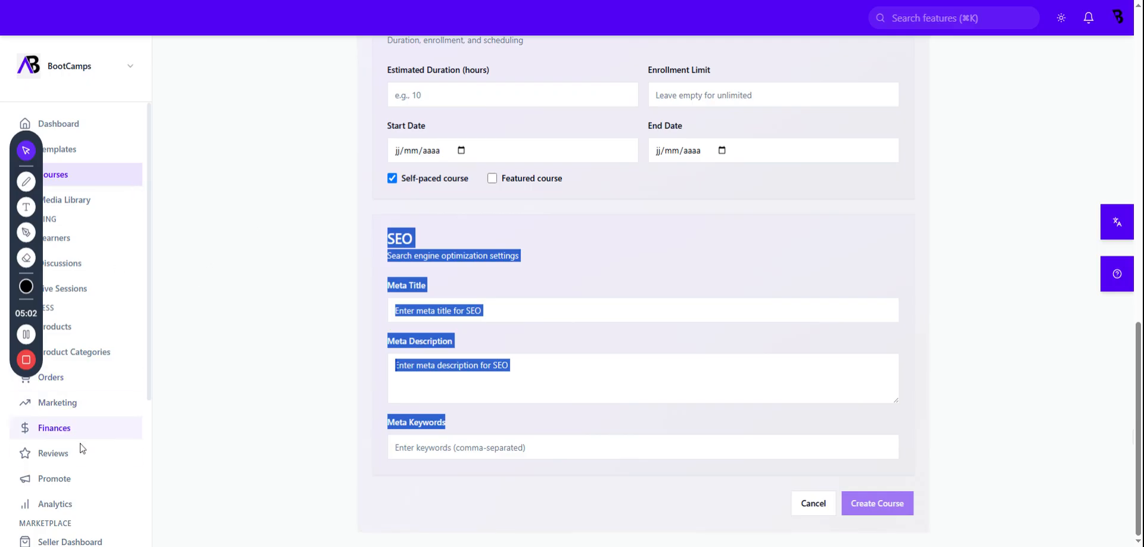
# Leave the new course form for the Products list, closing the Add Category dialog without creating a category.
pyautogui.click(102, 328)
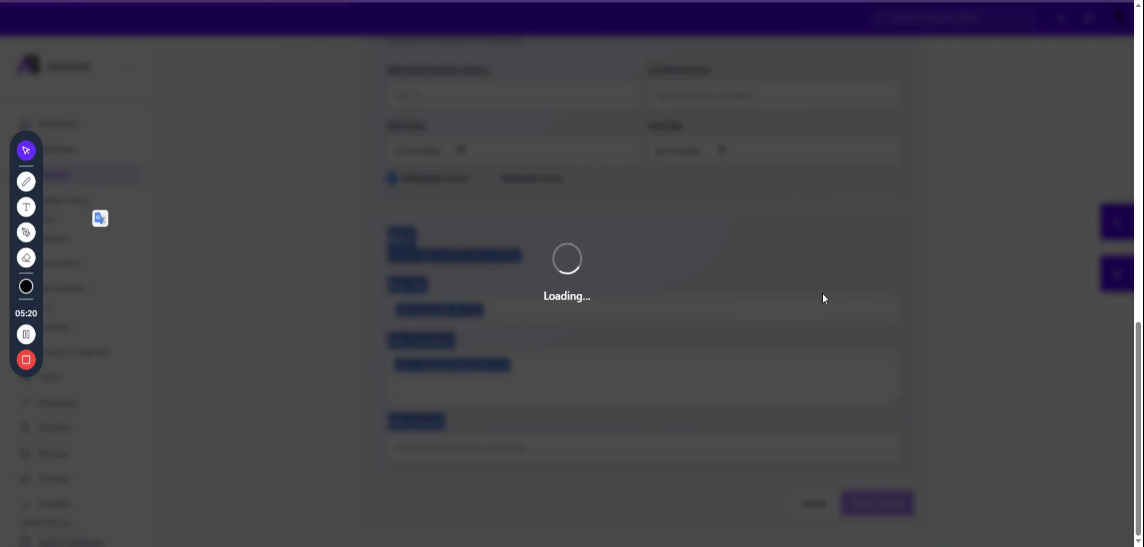
pyautogui.moveTo(1139, 457)
pyautogui.mouseDown()
pyautogui.moveTo(1139, 166)
pyautogui.moveTo(1142, 458)
pyautogui.mouseUp()
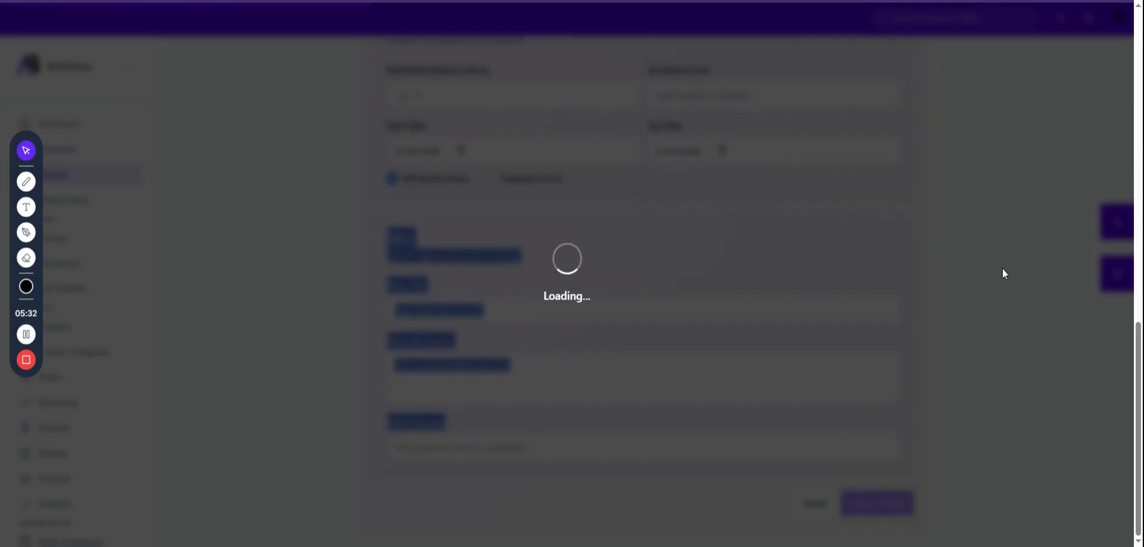
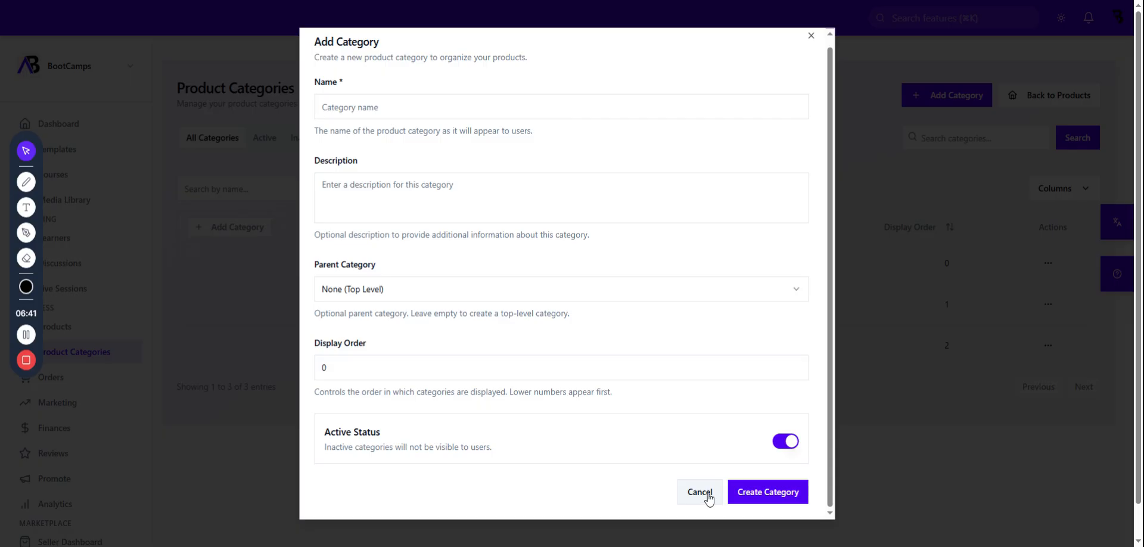
pyautogui.click(984, 280)
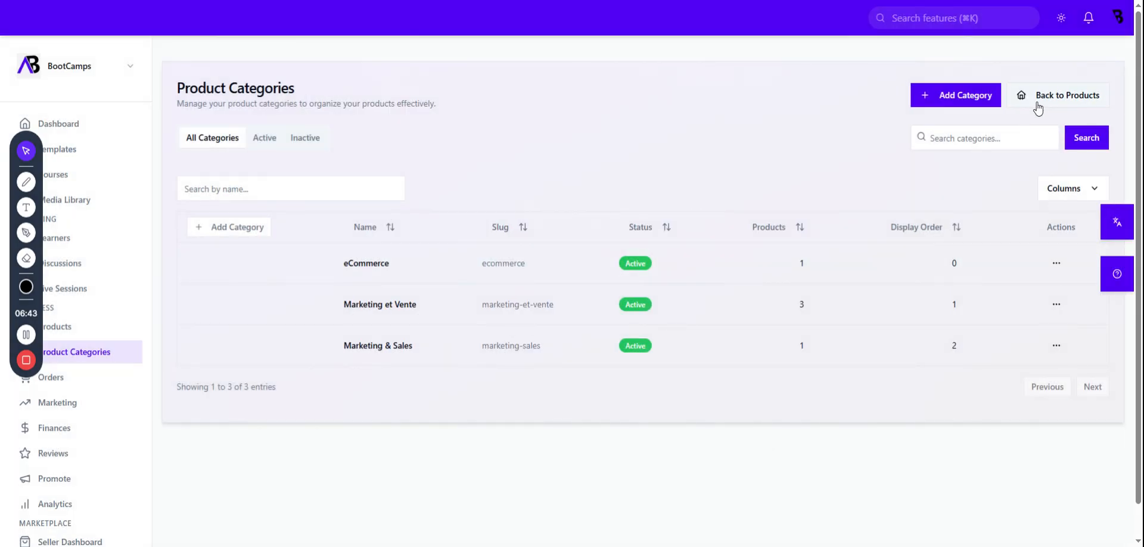
pyautogui.click(1058, 102)
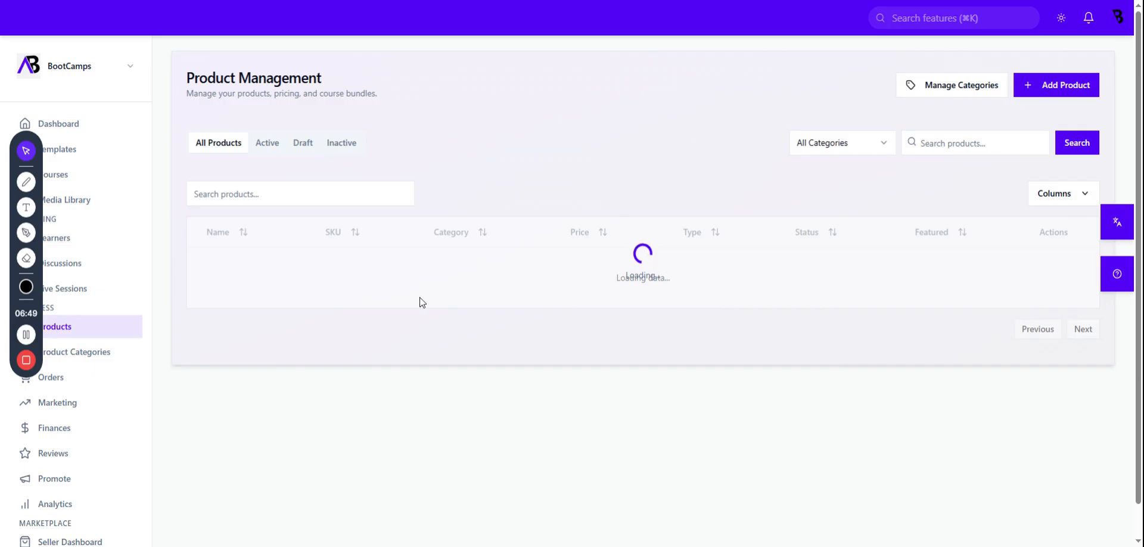
# Open the new product form and look over the SKU, Description and Category fields without entering or selecting anything.
pyautogui.click(25, 338)
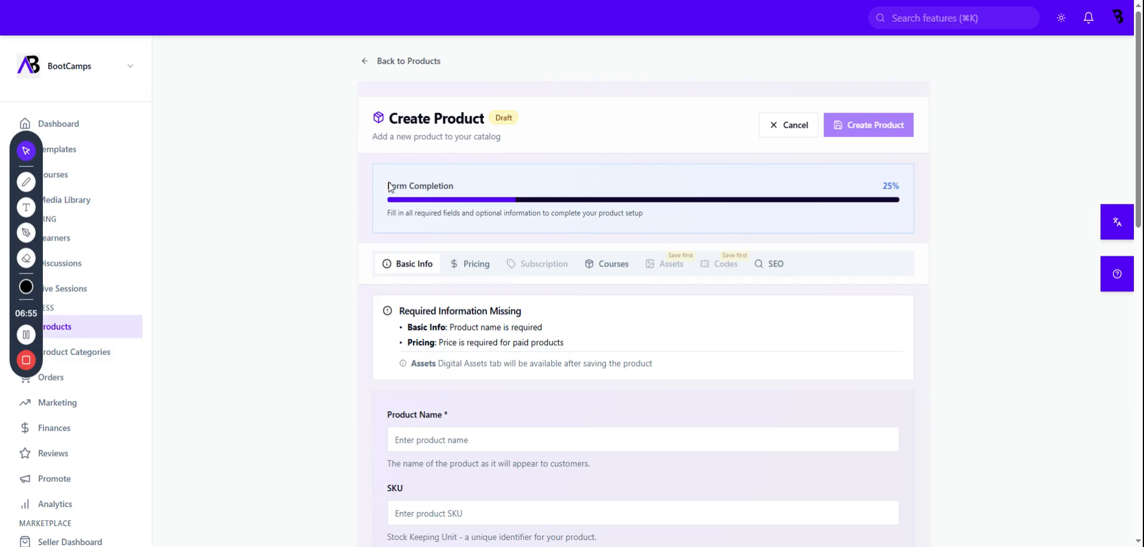
pyautogui.scroll(-7, 1044, 279)
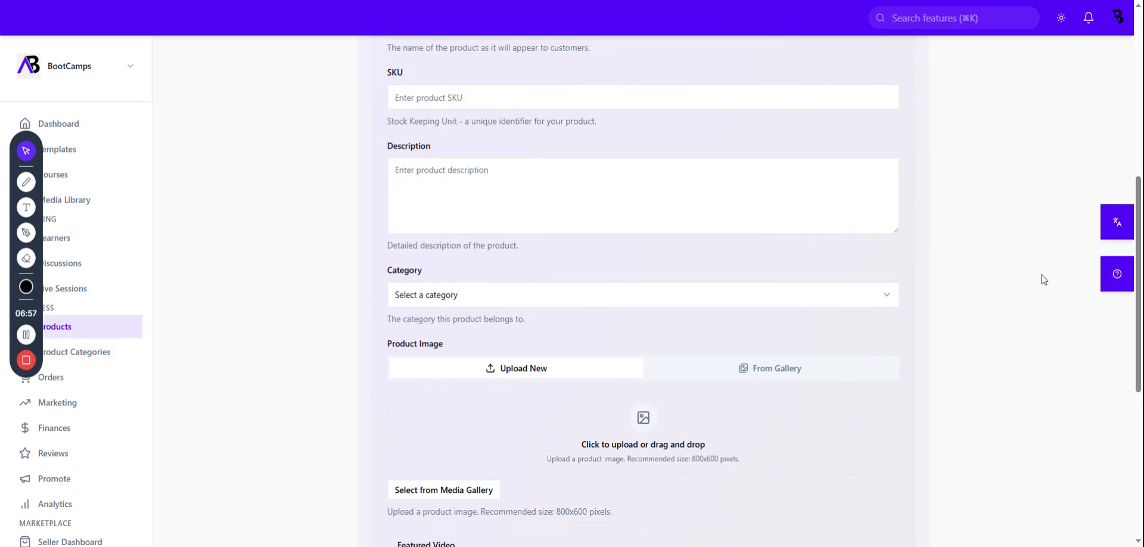
pyautogui.click(643, 98)
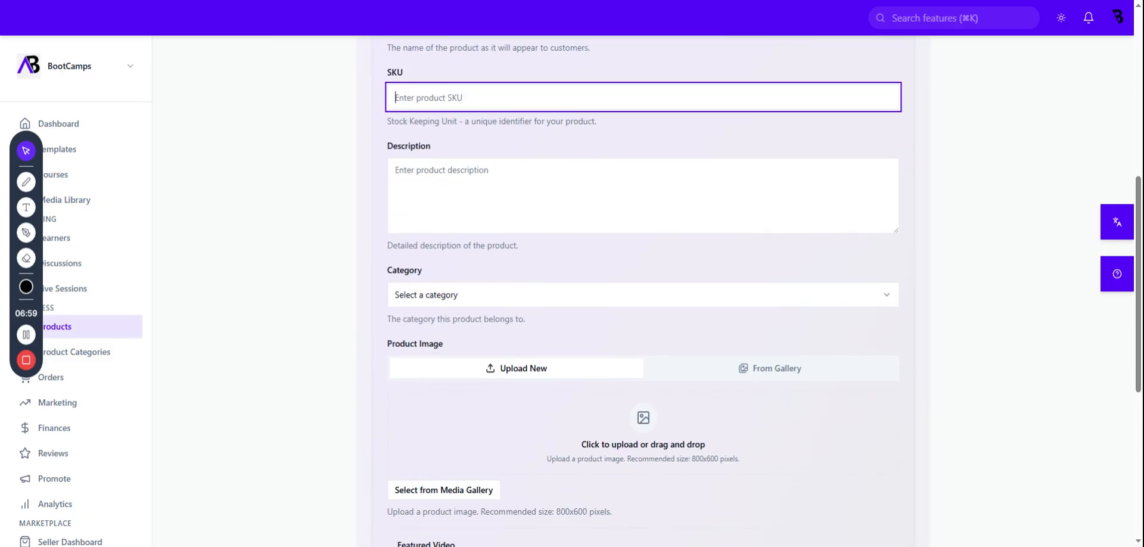
pyautogui.click(642, 196)
pyautogui.click(501, 300)
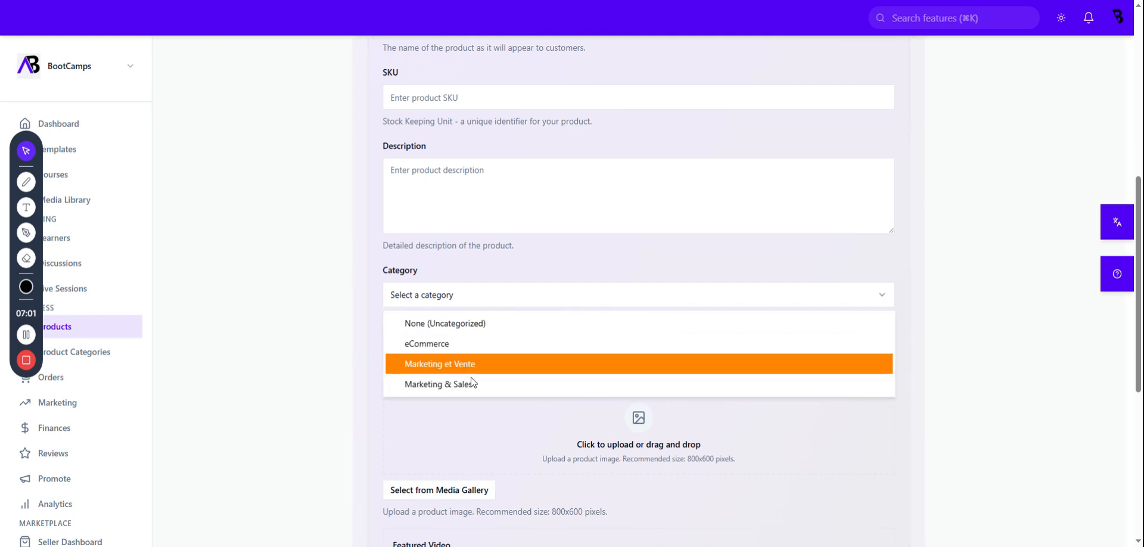
pyautogui.click(387, 426)
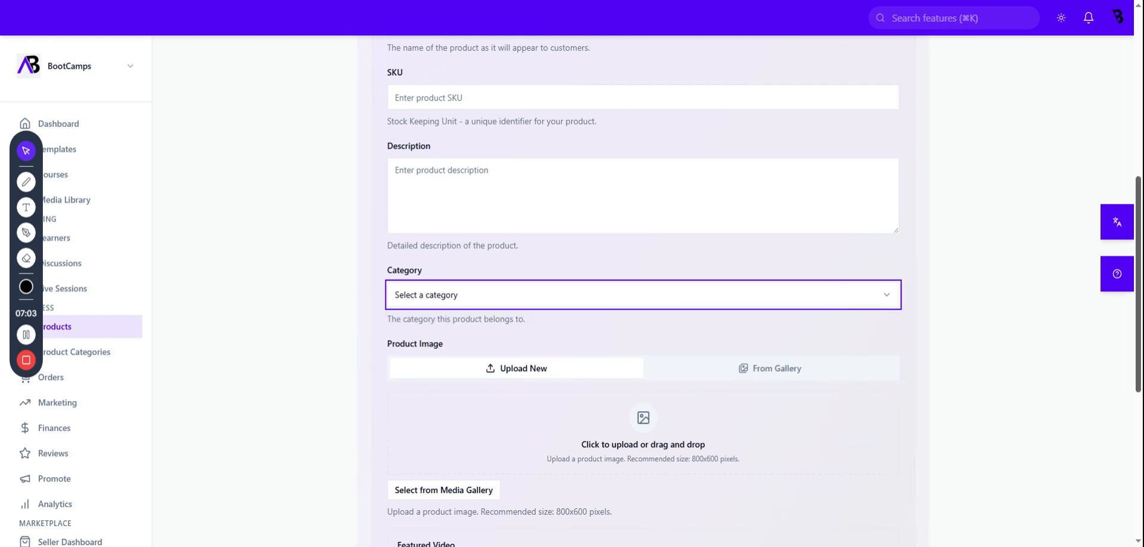
# Switch the product image to From Gallery and set the featured video source to Self-hosted URL, closing the video library without choosing a file.
pyautogui.scroll(-3, 748, 268)
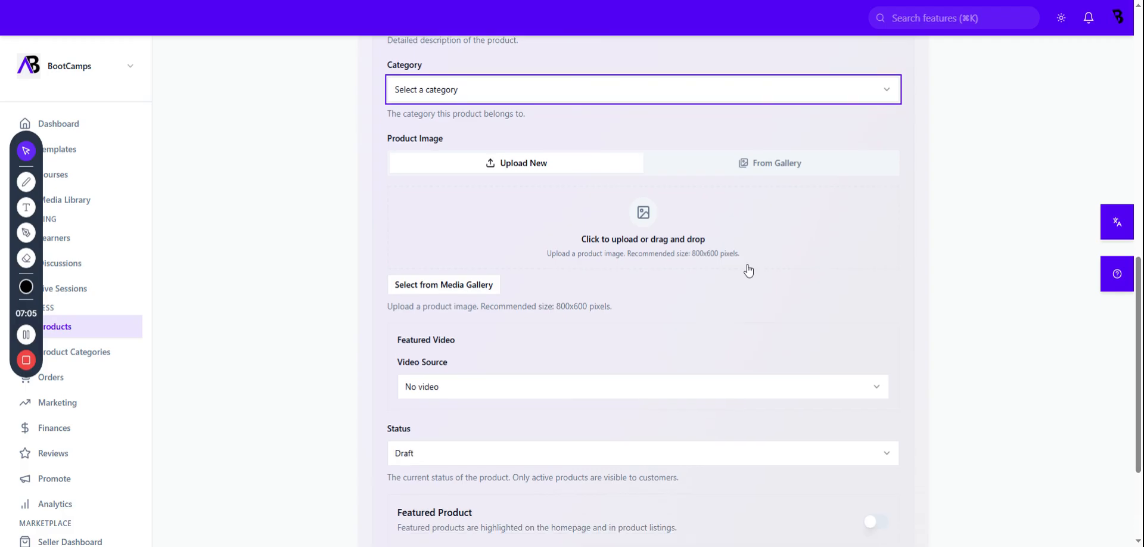
pyautogui.click(775, 162)
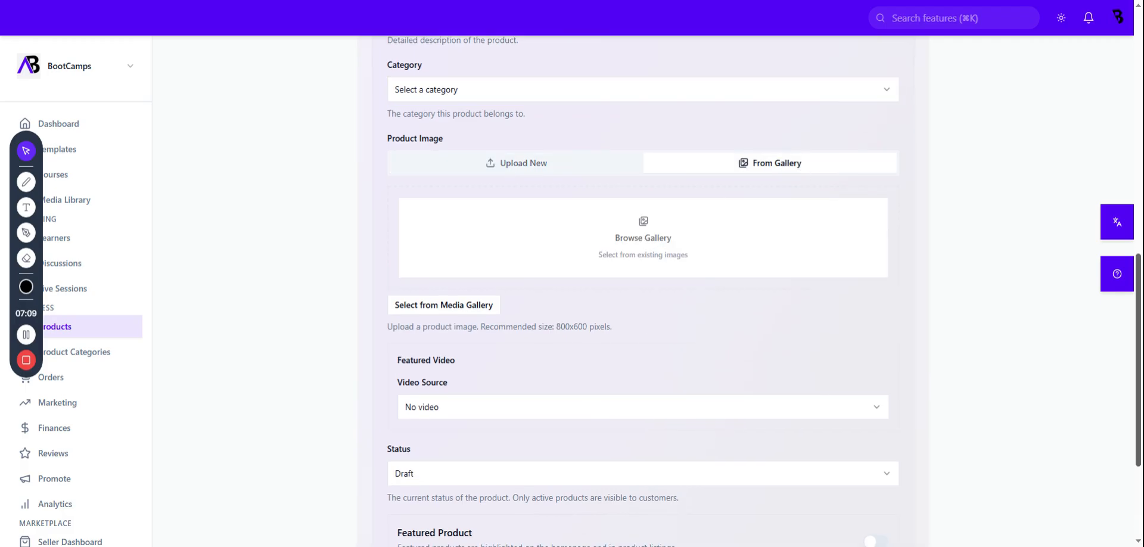
pyautogui.scroll(-3, 774, 343)
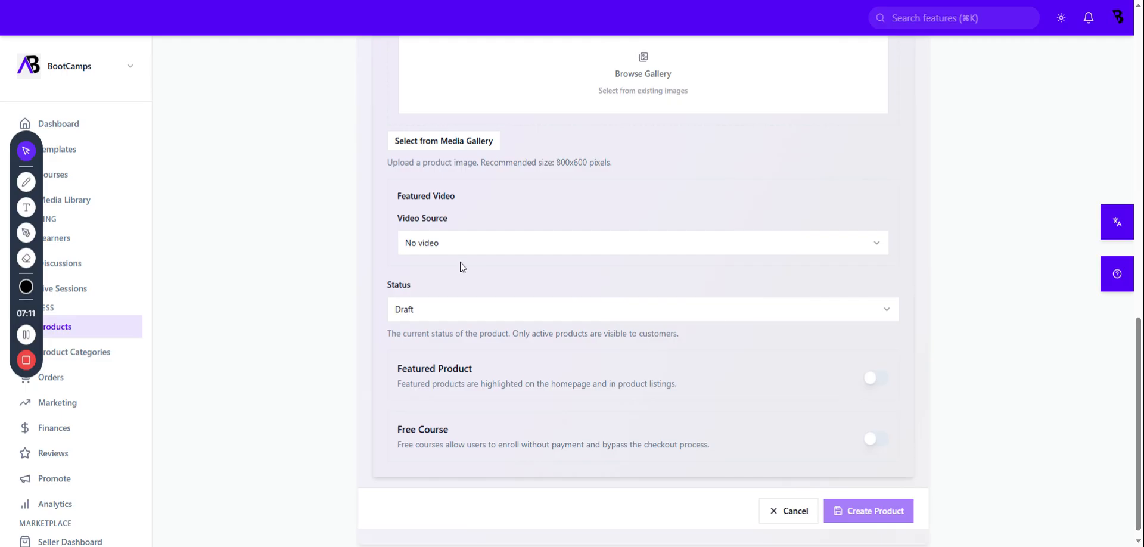
pyautogui.click(460, 247)
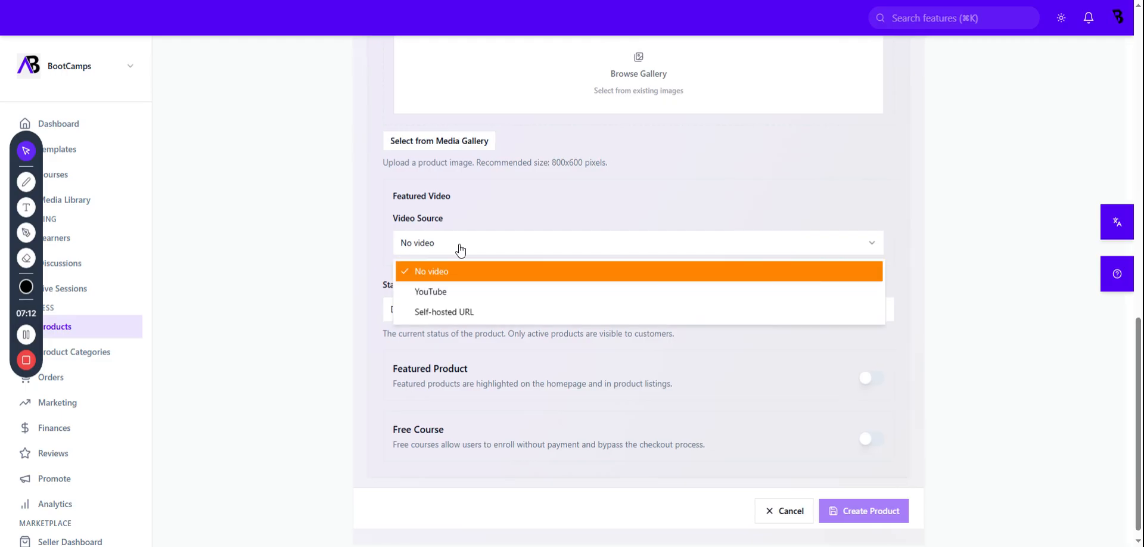
pyautogui.click(446, 294)
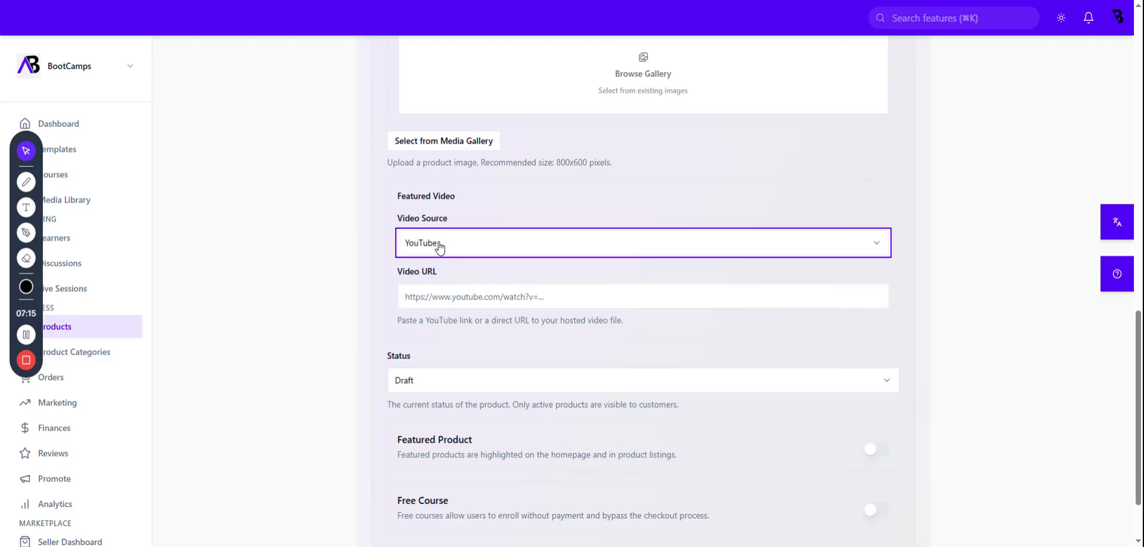
pyautogui.click(465, 247)
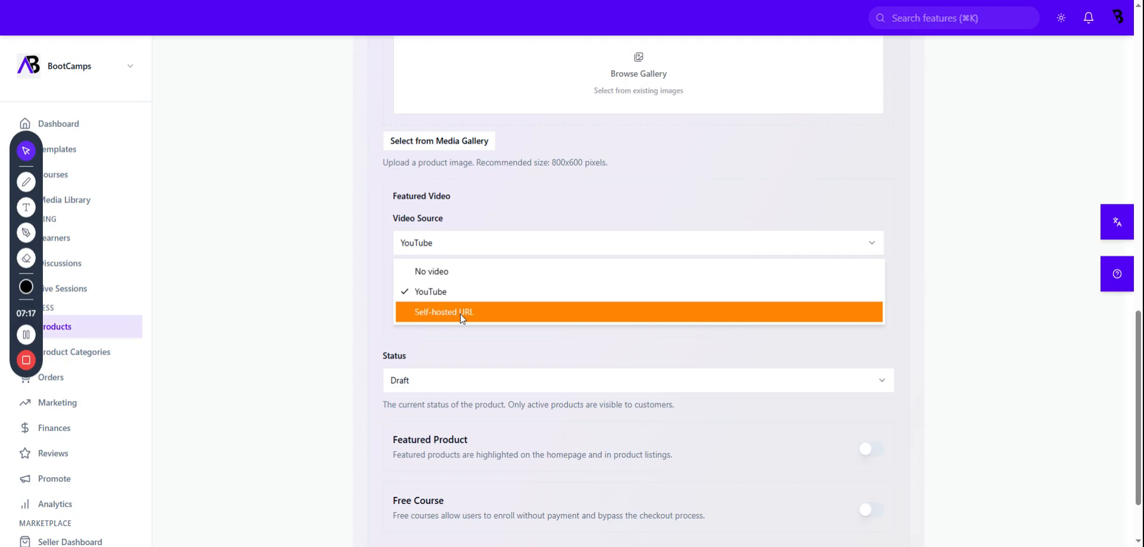
pyautogui.click(461, 313)
pyautogui.click(847, 297)
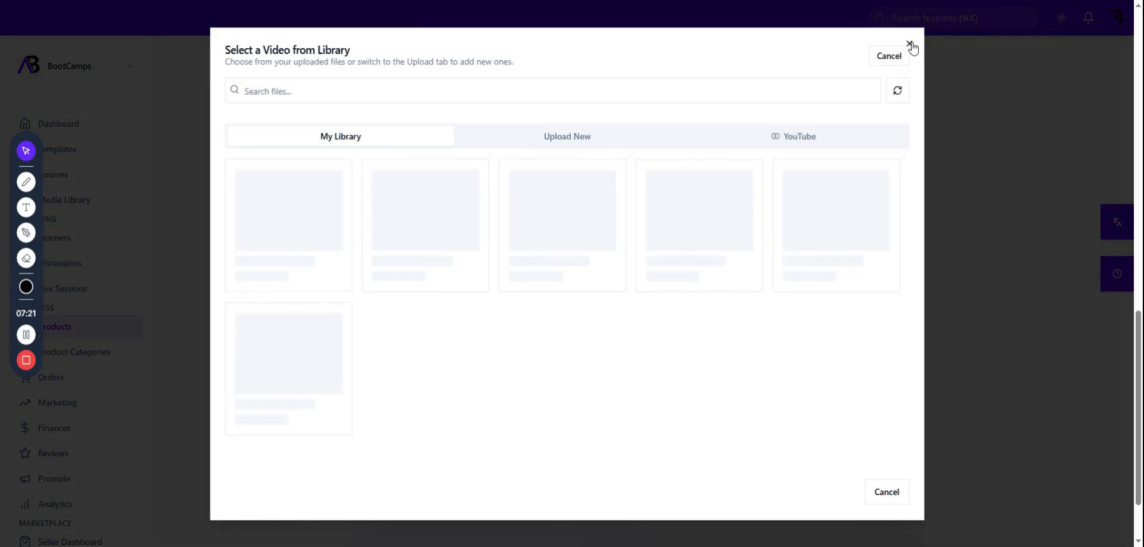
pyautogui.click(910, 44)
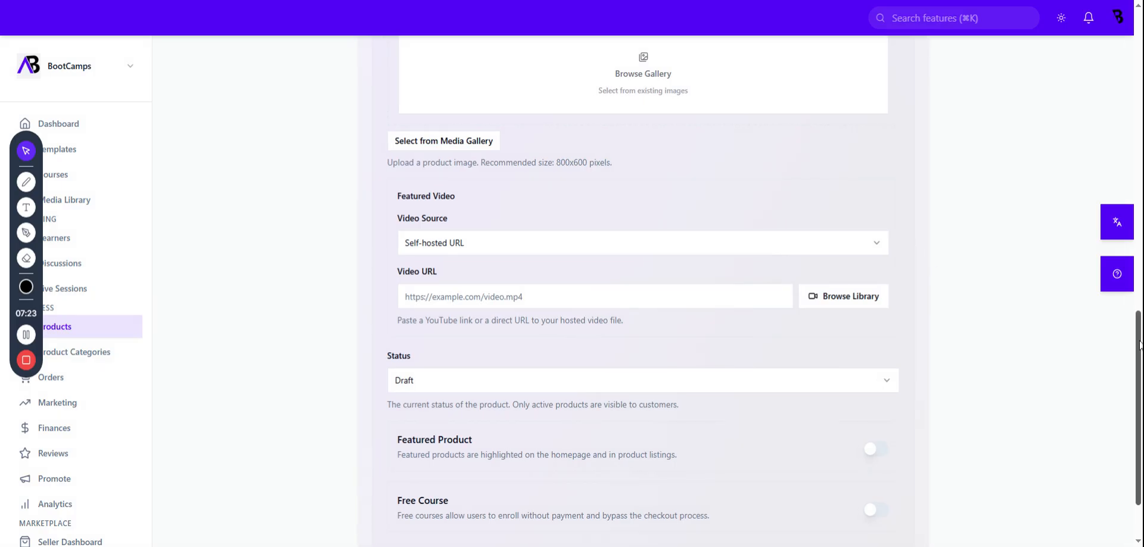
# Set the product's status to Active.
pyautogui.moveTo(1137, 334); pyautogui.dragTo(1137, 362)
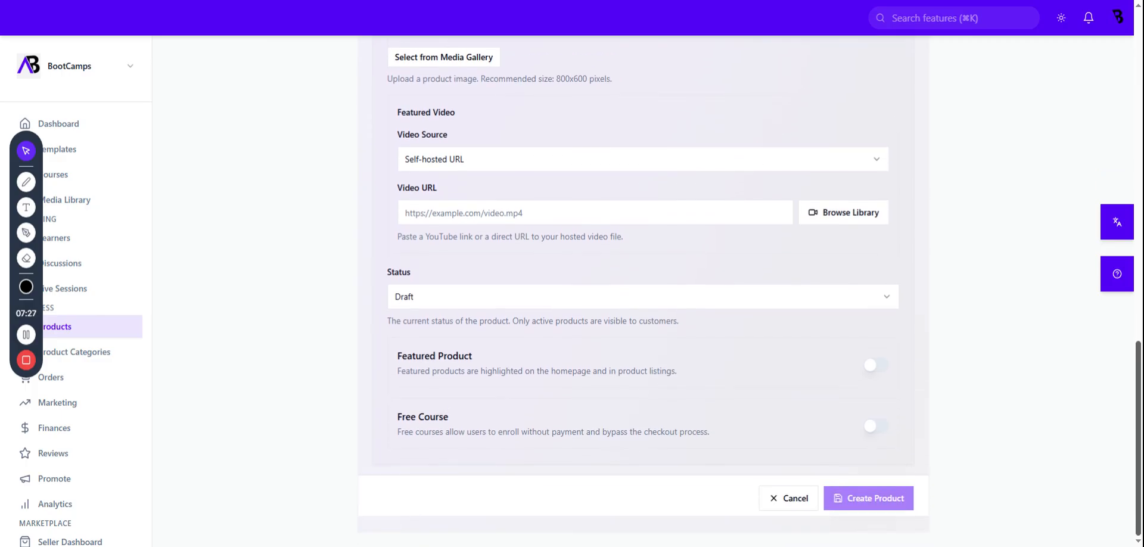
pyautogui.click(812, 298)
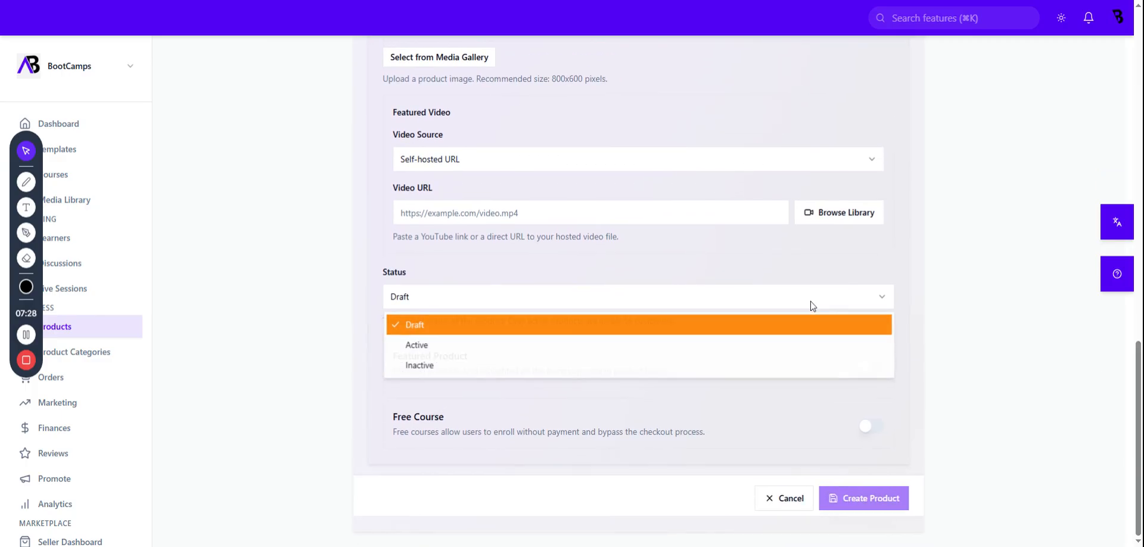
pyautogui.click(455, 346)
pyautogui.click(564, 298)
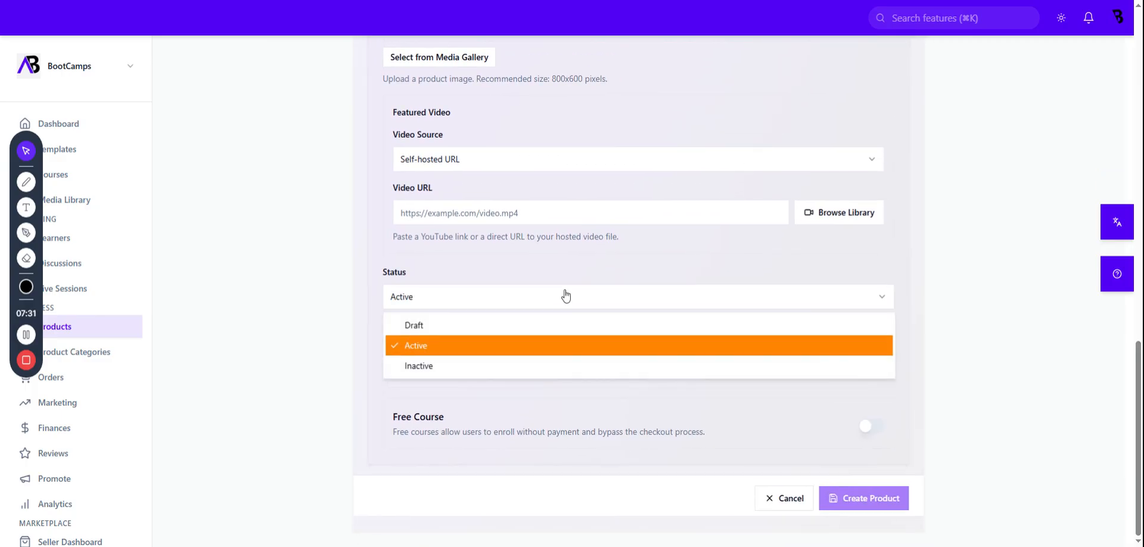
pyautogui.click(562, 350)
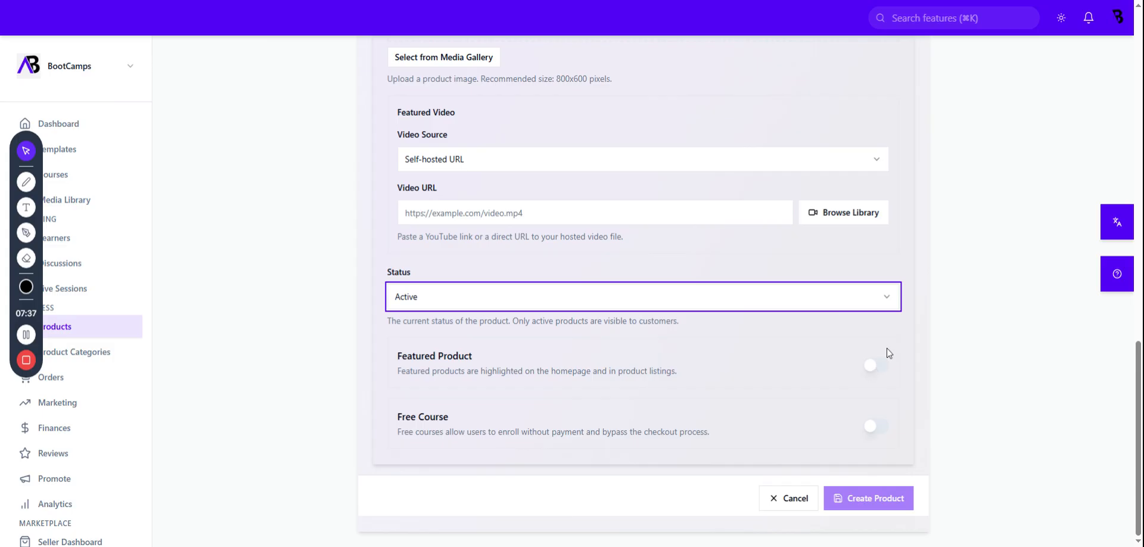
# Examine the Featured Product and Free Course options and their descriptions, leaving both switched off.
pyautogui.moveTo(397, 359); pyautogui.dragTo(693, 377)
pyautogui.click(751, 368)
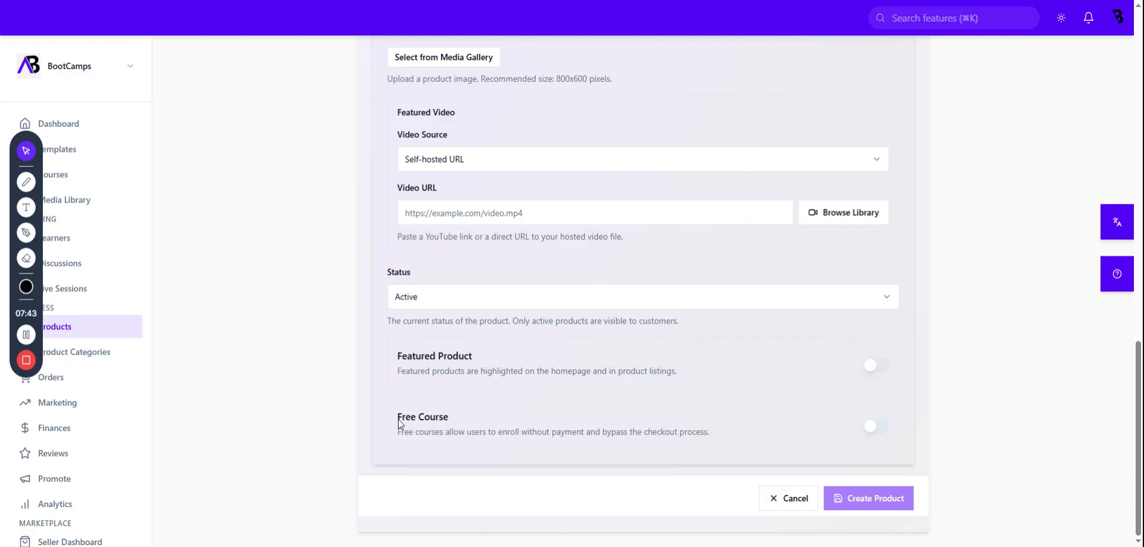
pyautogui.moveTo(398, 422); pyautogui.dragTo(420, 423)
pyautogui.moveTo(495, 420); pyautogui.dragTo(713, 434)
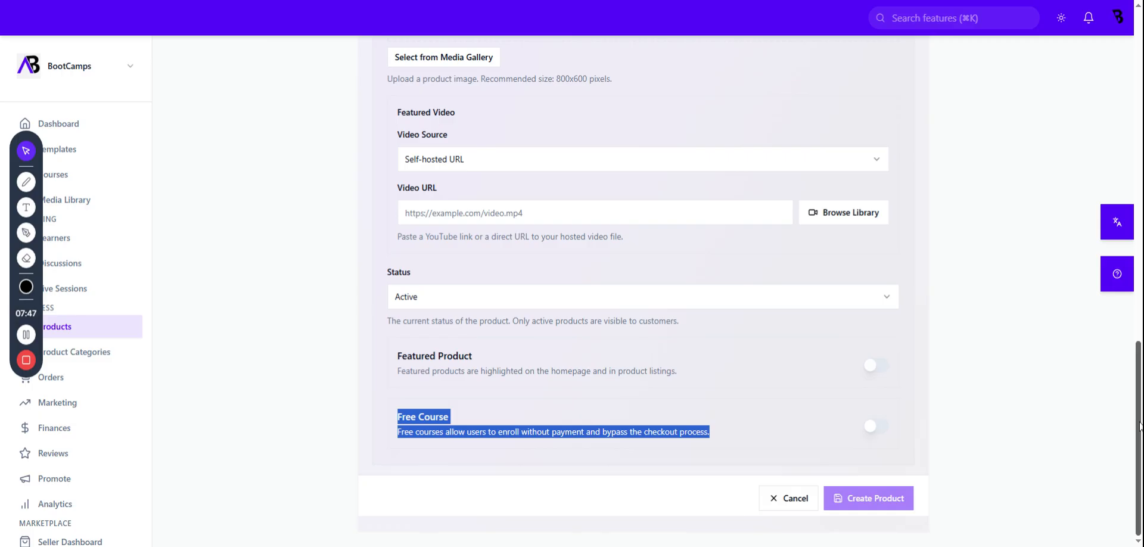
pyautogui.scroll(1, 1139, 426)
pyautogui.scroll(-1, 1137, 435)
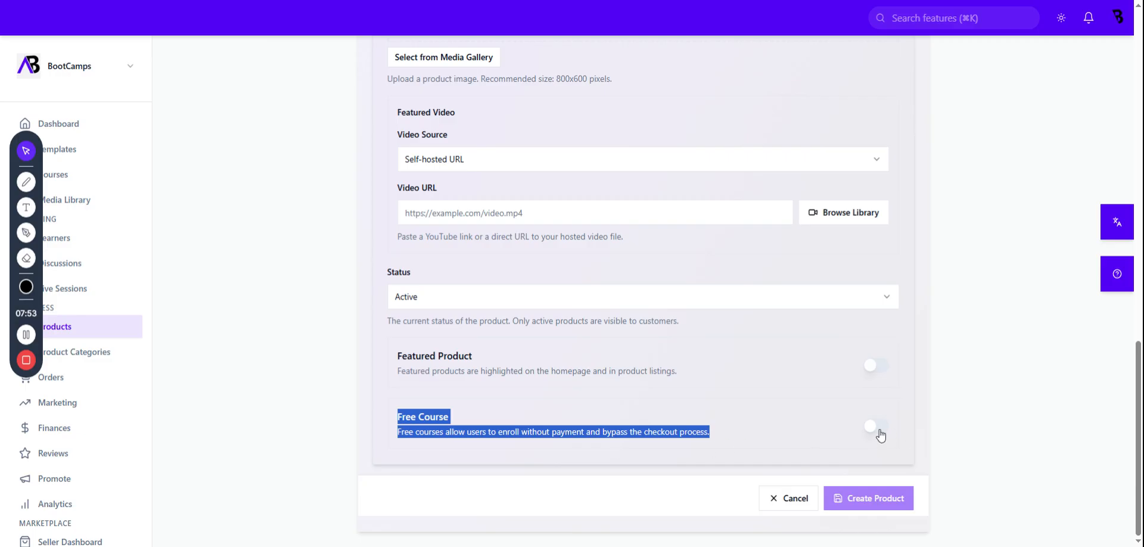
# Open the product's Pricing section and examine the Price field without changing its value.
pyautogui.moveTo(1139, 451); pyautogui.dragTo(1139, 108)
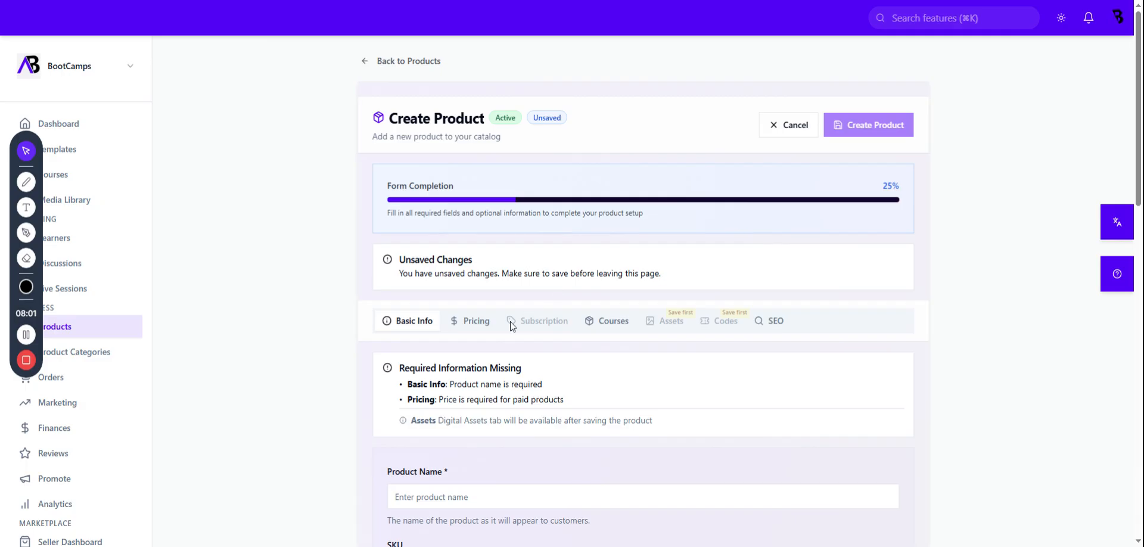
pyautogui.moveTo(1140, 168); pyautogui.dragTo(1139, 214)
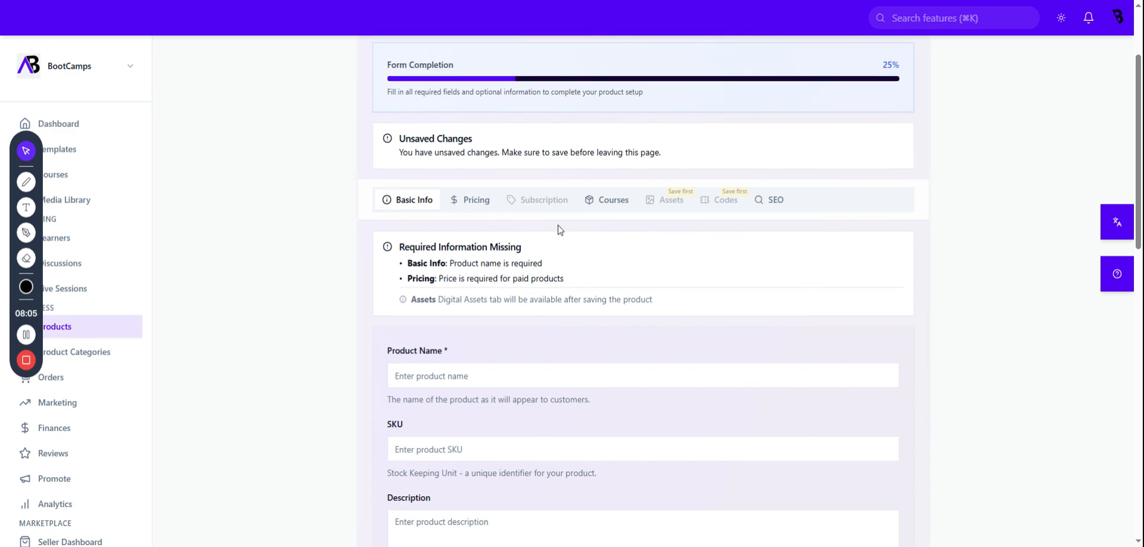
pyautogui.click(474, 201)
pyautogui.click(395, 375)
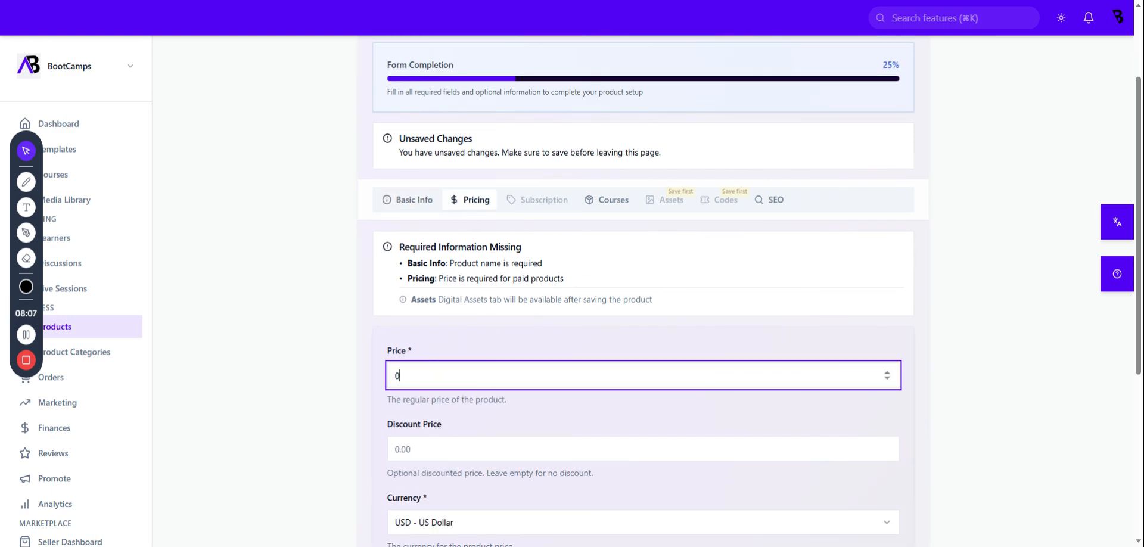
pyautogui.doubleClick(394, 375)
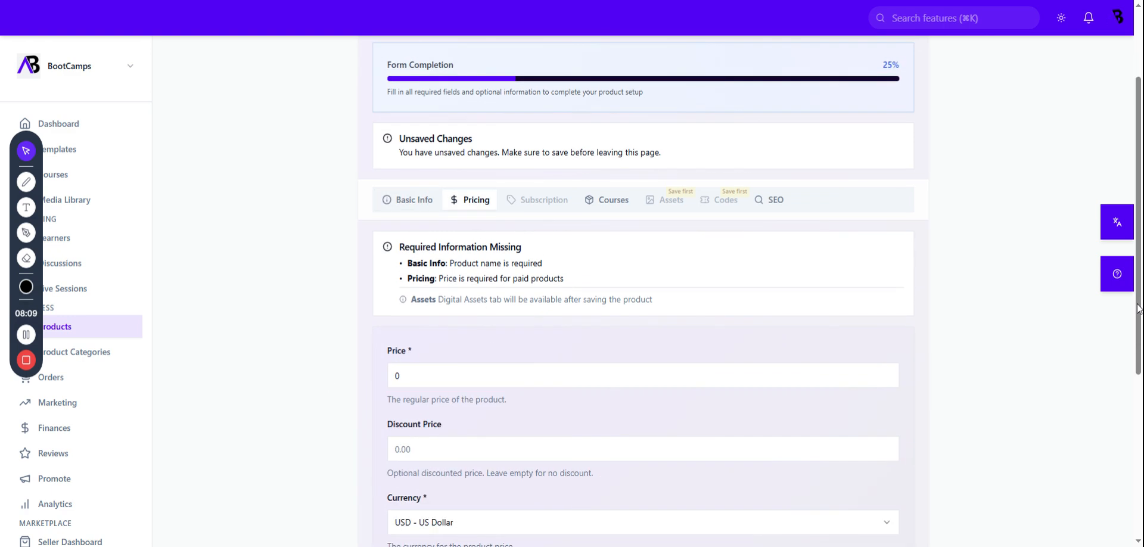
pyautogui.moveTo(1139, 336); pyautogui.dragTo(1139, 419)
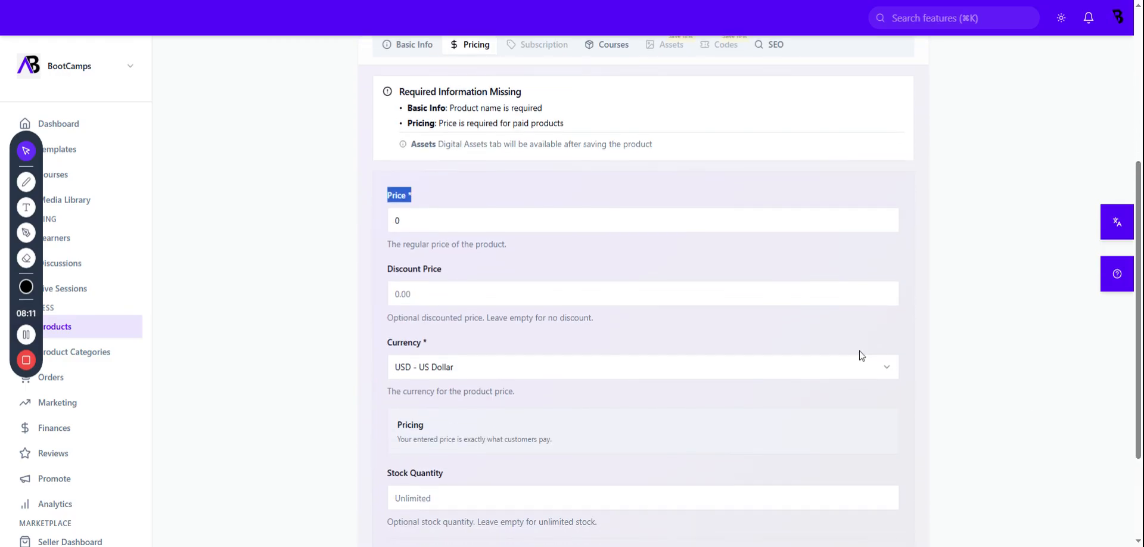
pyautogui.click(401, 220)
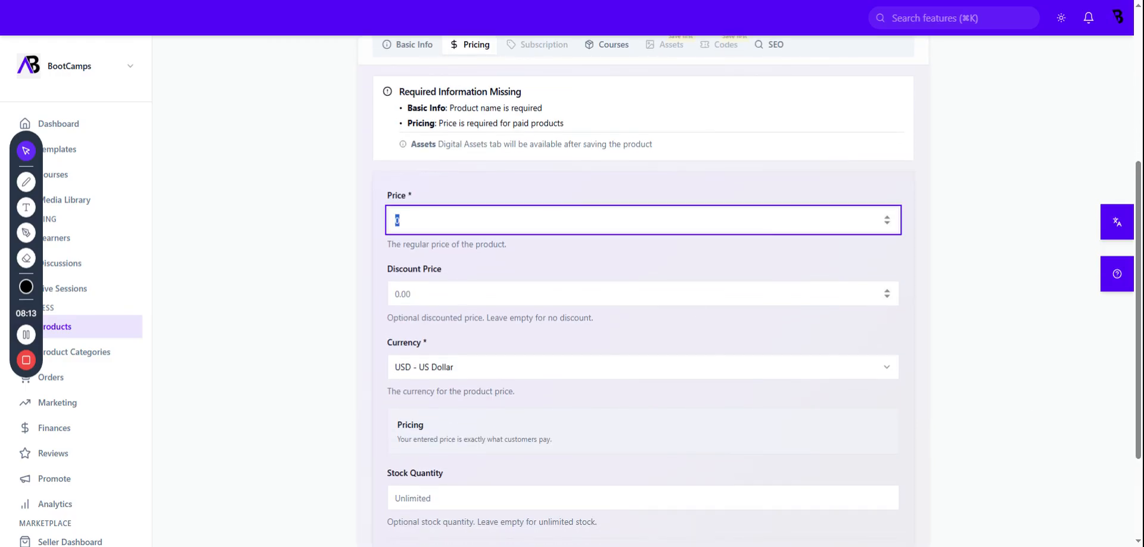
# Examine the Discount Price field, the available currencies and the Stock Quantity field, keeping USD - US Dollar.
pyautogui.click(395, 294)
pyautogui.click(531, 372)
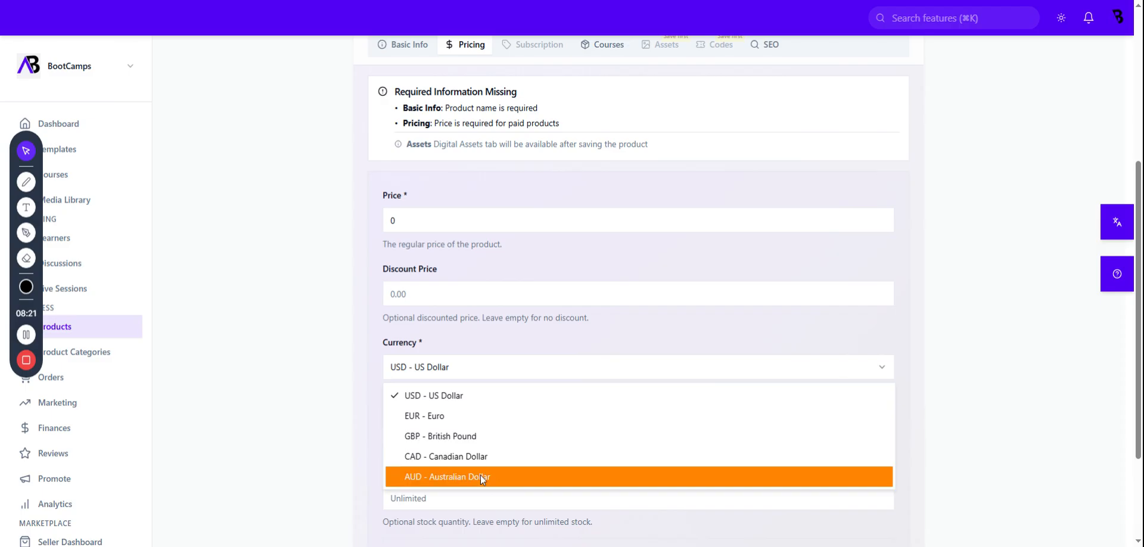
pyautogui.click(977, 417)
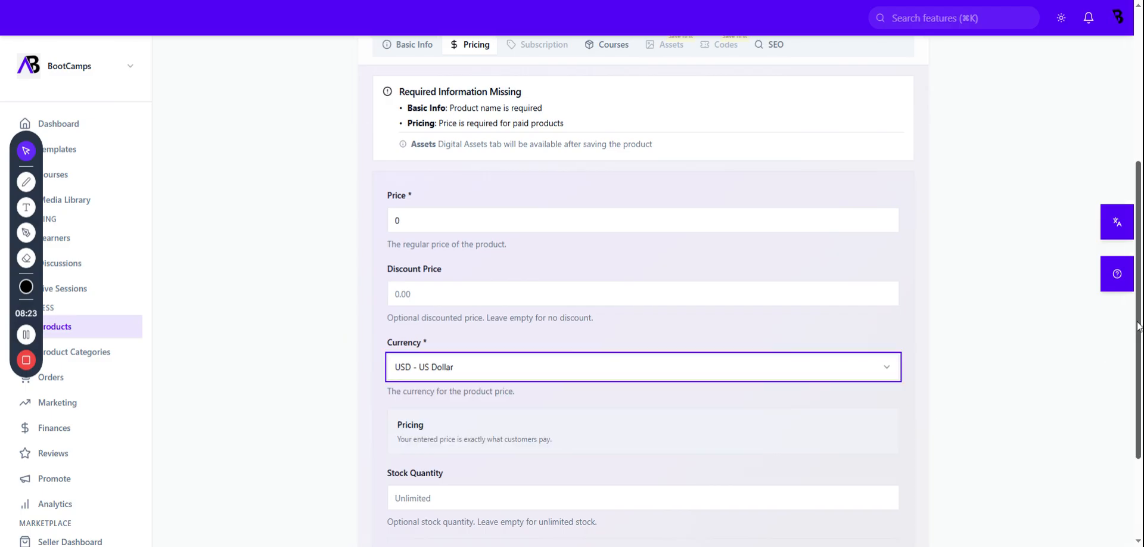
pyautogui.moveTo(1139, 326); pyautogui.dragTo(1139, 411)
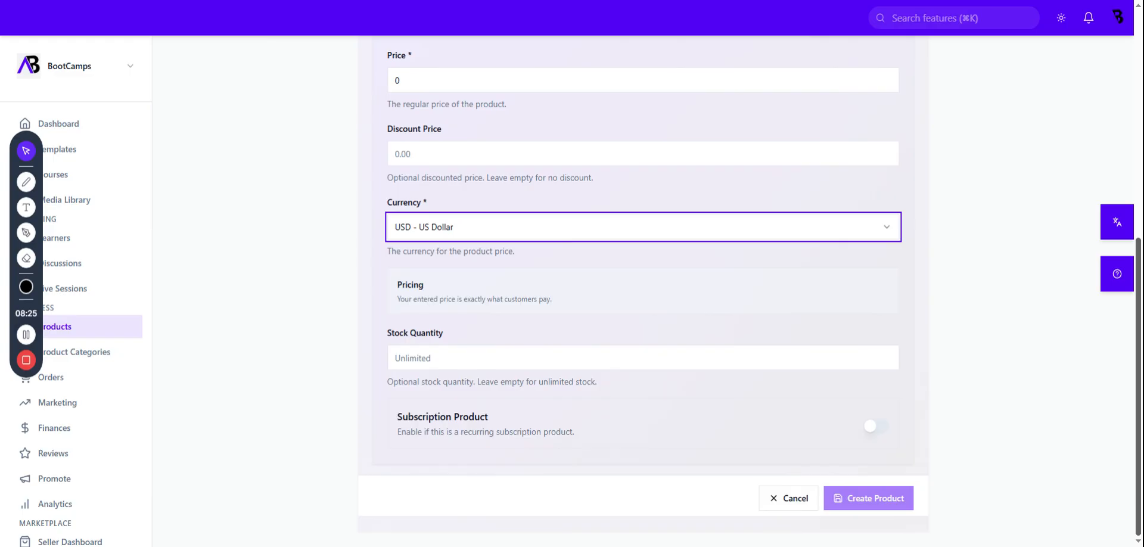
pyautogui.click(643, 358)
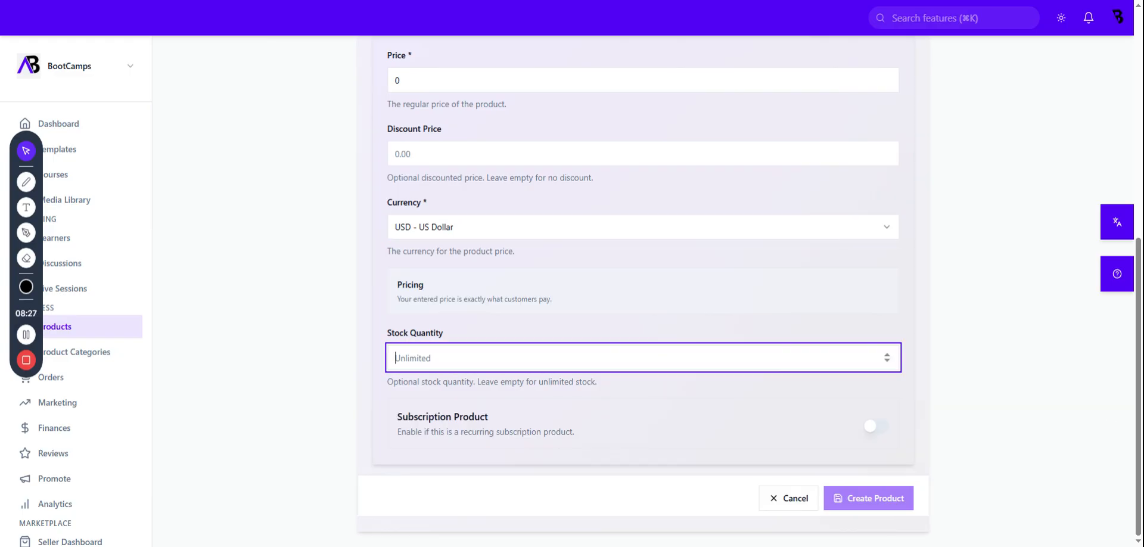
# Try out selections among the product's included courses, leaving Marketing Digital and WhatsApp Marketing & Ventes selected.
pyautogui.moveTo(1138, 391); pyautogui.dragTo(1139, 208)
pyautogui.scroll(2, 964, 345)
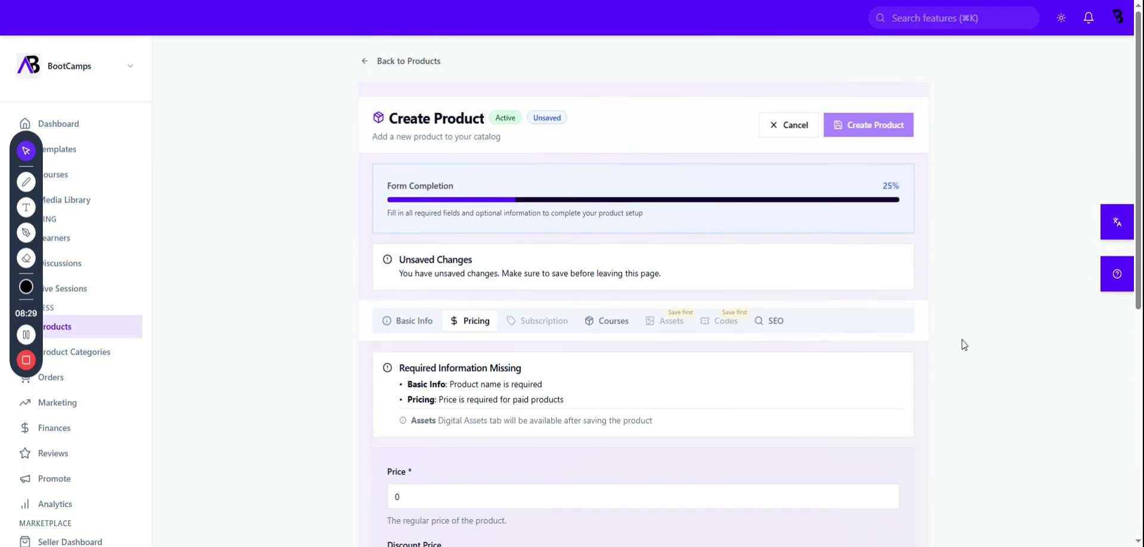
pyautogui.click(606, 322)
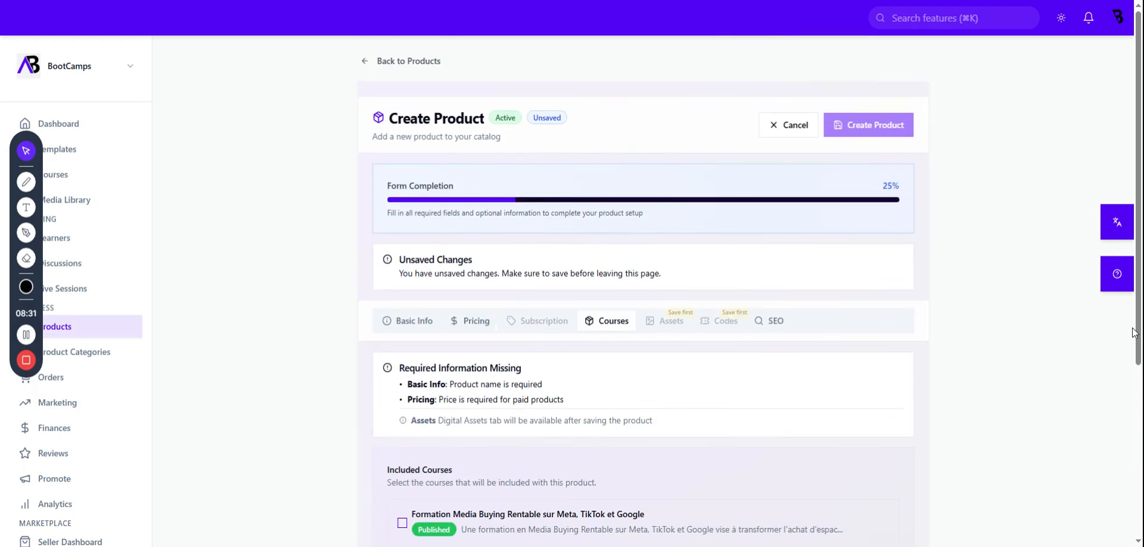
pyautogui.scroll(-3, 1137, 328)
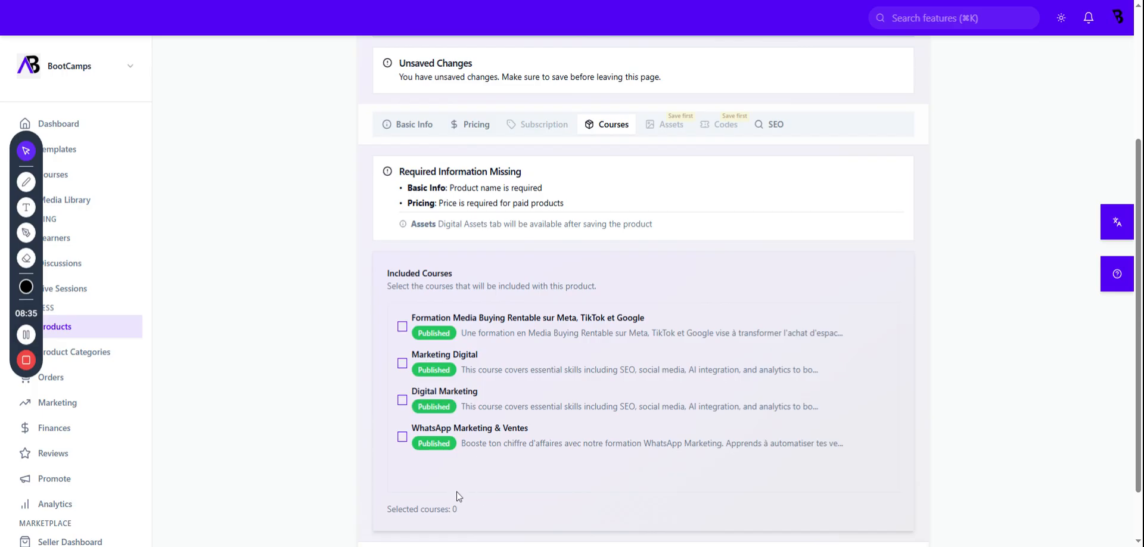
pyautogui.click(402, 327)
pyautogui.click(402, 363)
pyautogui.click(402, 400)
pyautogui.click(402, 326)
pyautogui.click(402, 400)
pyautogui.click(402, 436)
# Look over the product's SEO meta title, meta description and meta keywords fields without entering values.
pyautogui.click(778, 125)
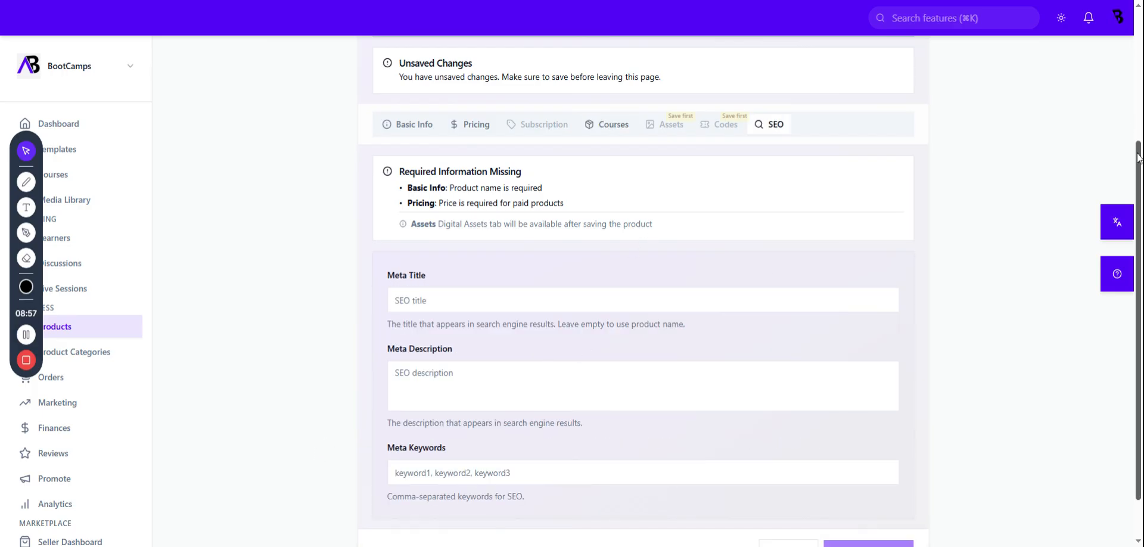
pyautogui.scroll(-1, 1138, 158)
pyautogui.press('Tab')
pyautogui.press('Tab')
pyautogui.press('Tab')
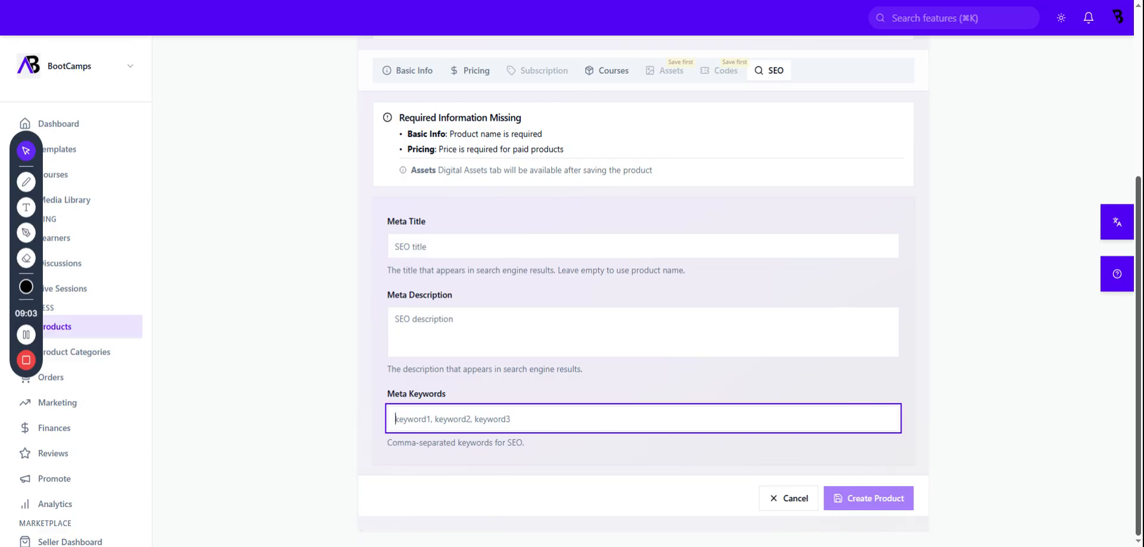
# Leave the product's SEO settings and open the BootCamps public storefront from the Management section.
pyautogui.scroll(2, 1138, 358)
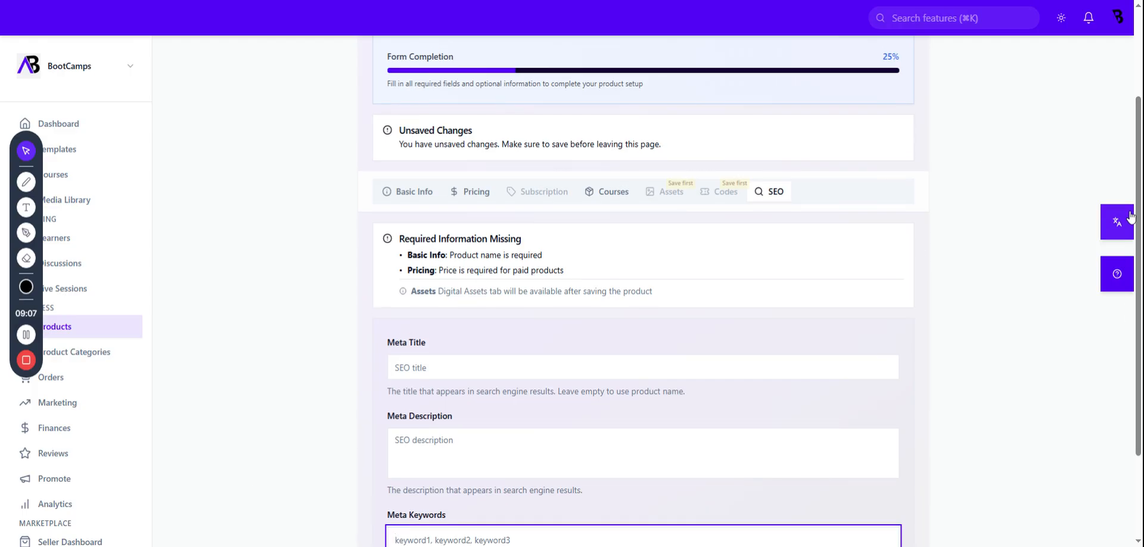
pyautogui.scroll(-2, 1138, 185)
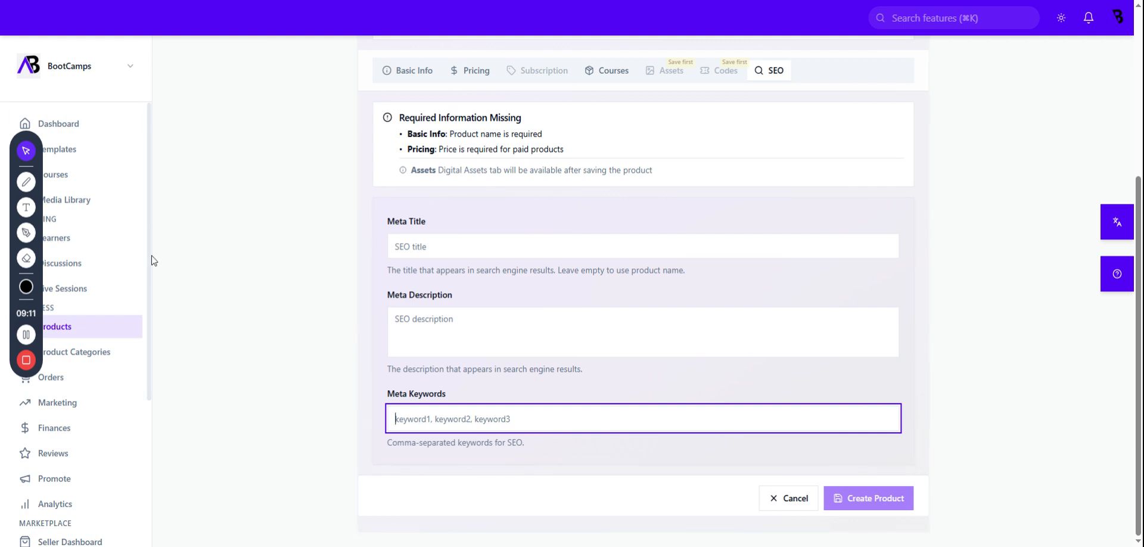
pyautogui.moveTo(149, 206); pyautogui.dragTo(151, 397)
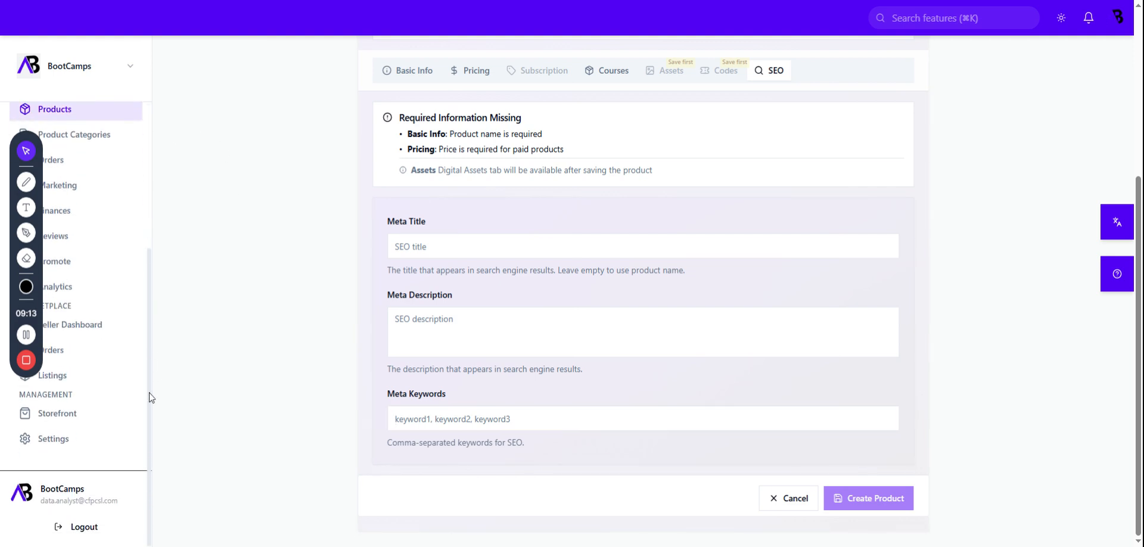
pyautogui.click(49, 417)
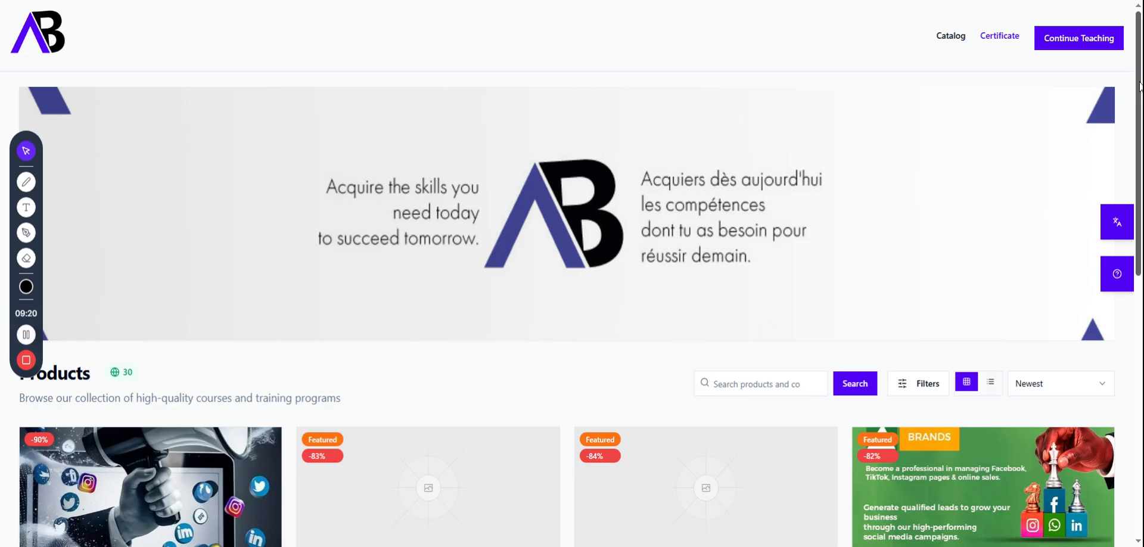
# Look through the storefront's banner and product cards, including their categories, prices and discounts.
pyautogui.scroll(-1, 906, 280)
pyautogui.scroll(-8, 572, 274)
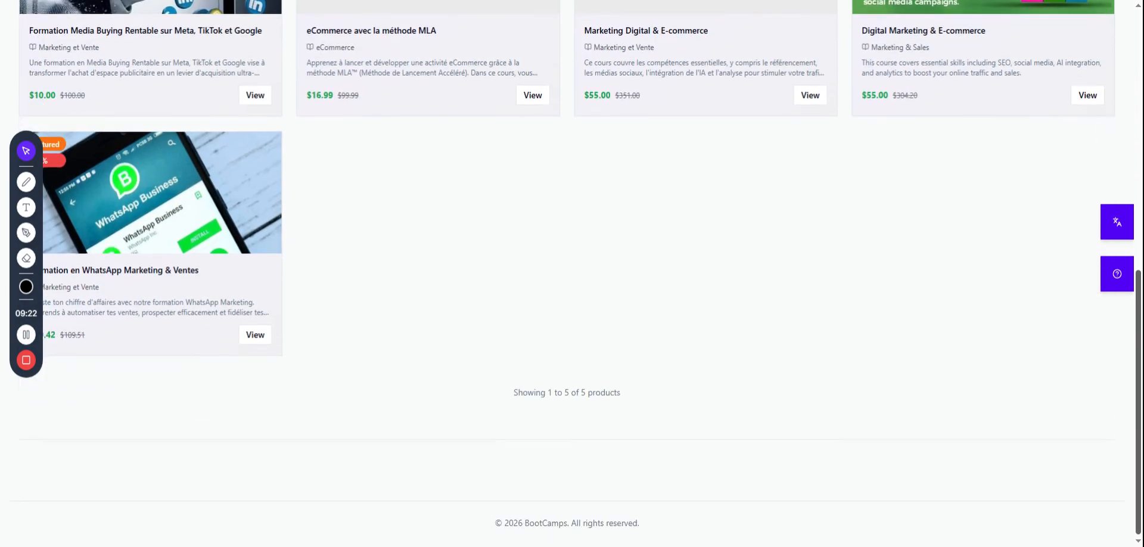
pyautogui.scroll(5, 571, 274)
pyautogui.scroll(-3, 572, 274)
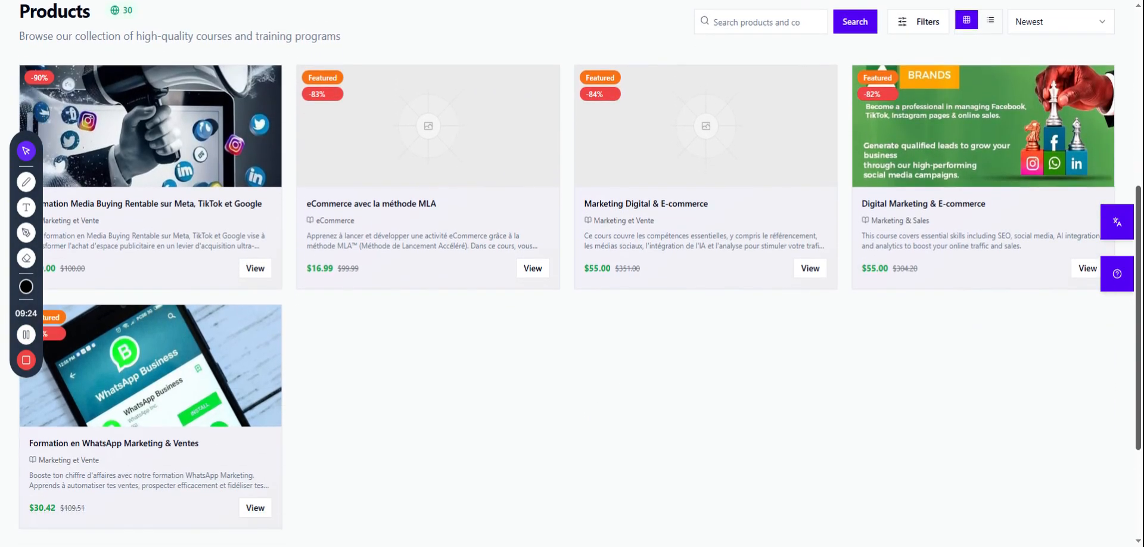
pyautogui.scroll(3, 572, 274)
pyautogui.moveTo(1138, 186)
pyautogui.mouseDown()
pyautogui.moveTo(1138, 200)
pyautogui.moveTo(1138, 186)
pyautogui.mouseUp()
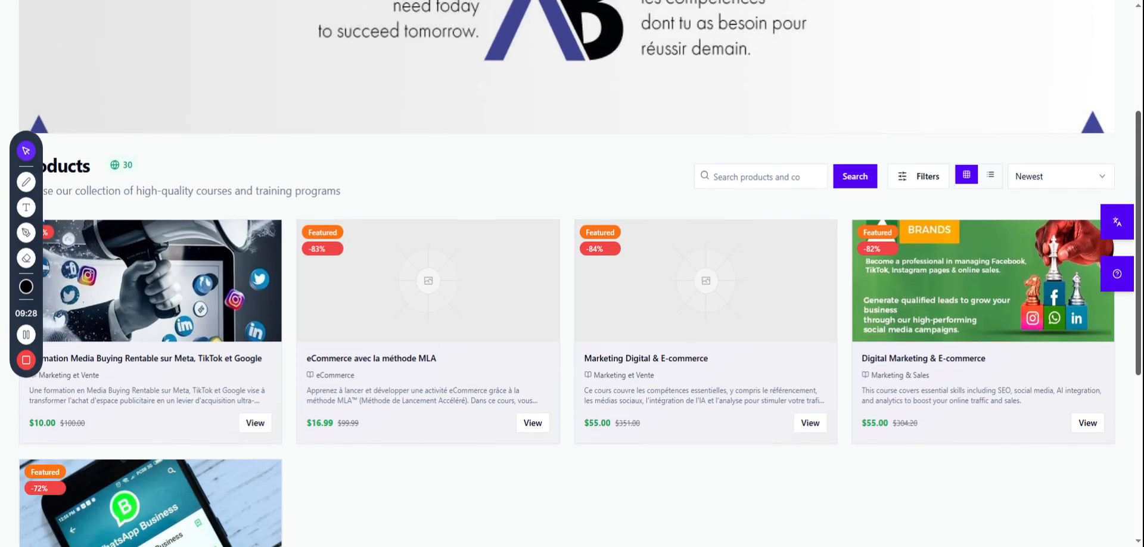
pyautogui.moveTo(1138, 186); pyautogui.dragTo(1131, 129)
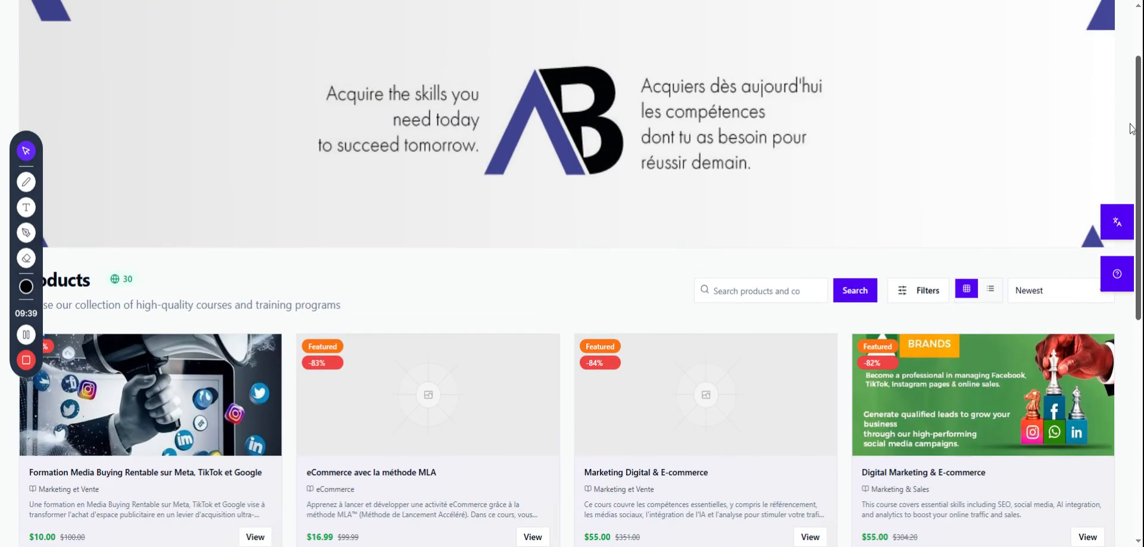
# Return to the admin area, open the Marketing page and look over its available and upcoming promotion tools.
pyautogui.click(98, 0)
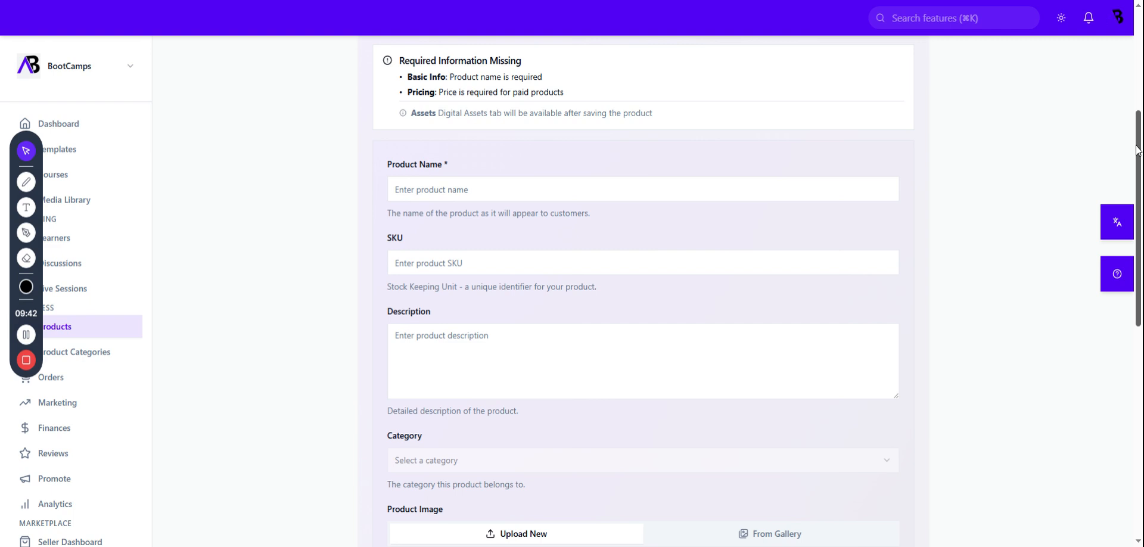
pyautogui.moveTo(1137, 153); pyautogui.dragTo(1138, 300)
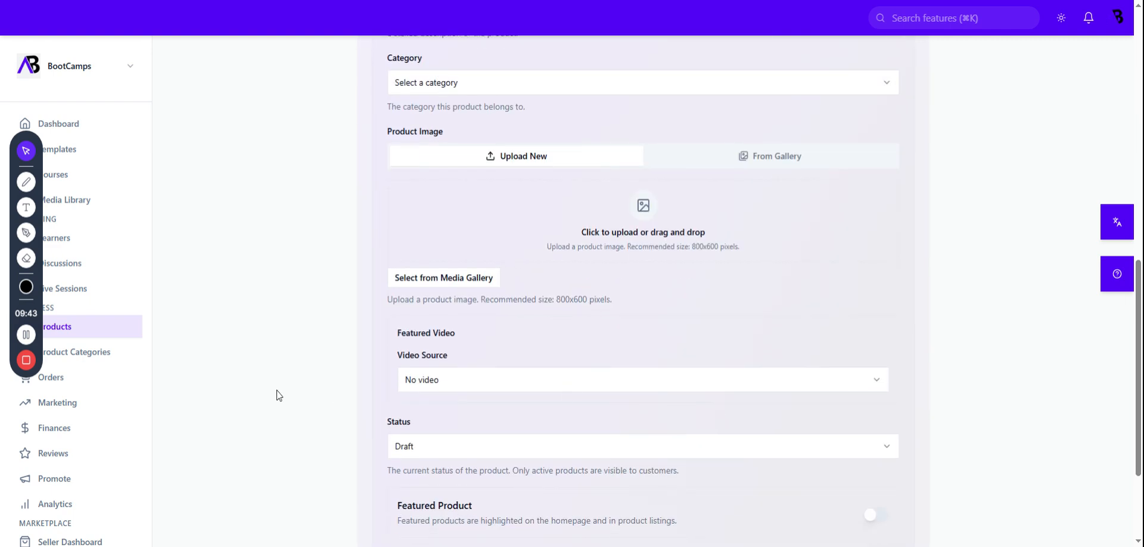
pyautogui.click(97, 408)
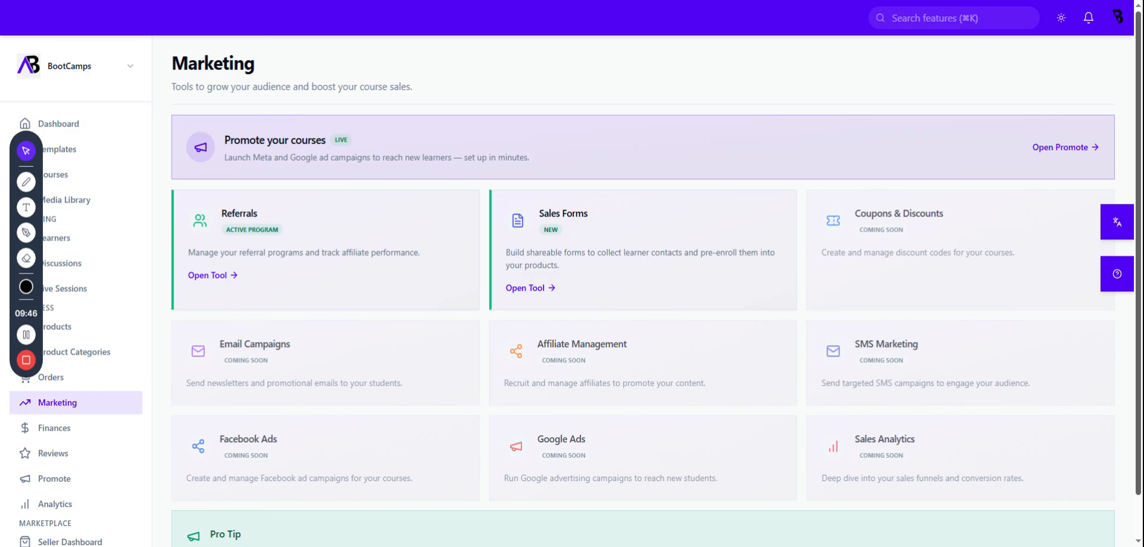
pyautogui.scroll(-2, 1139, 102)
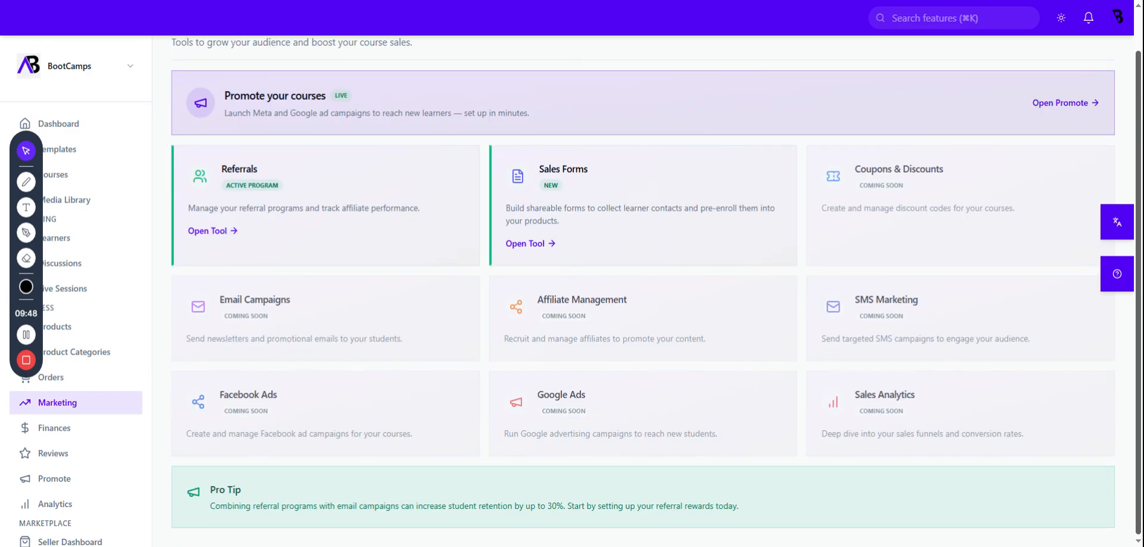
pyautogui.scroll(2, 1062, 105)
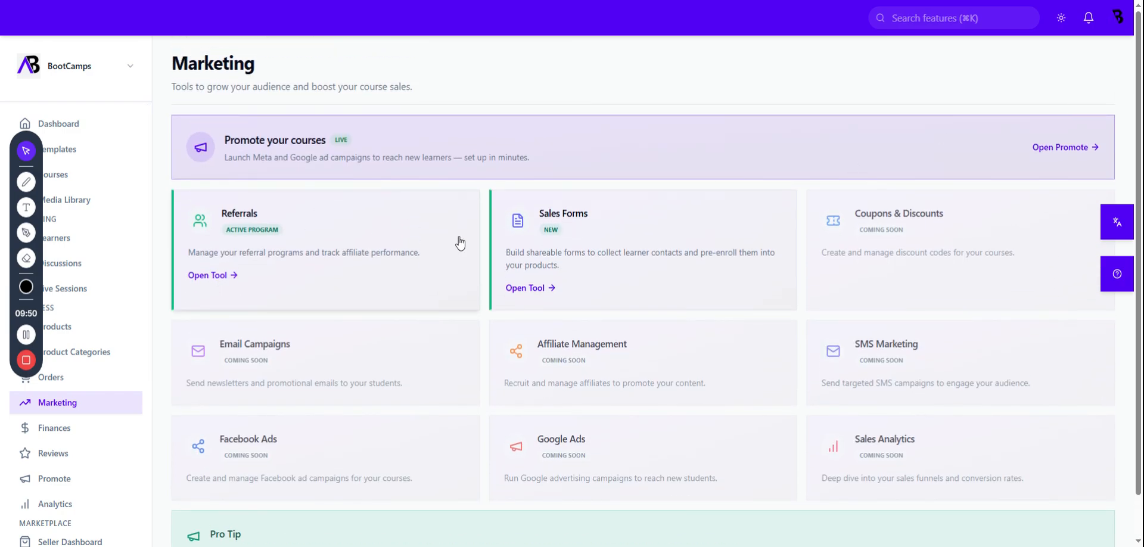